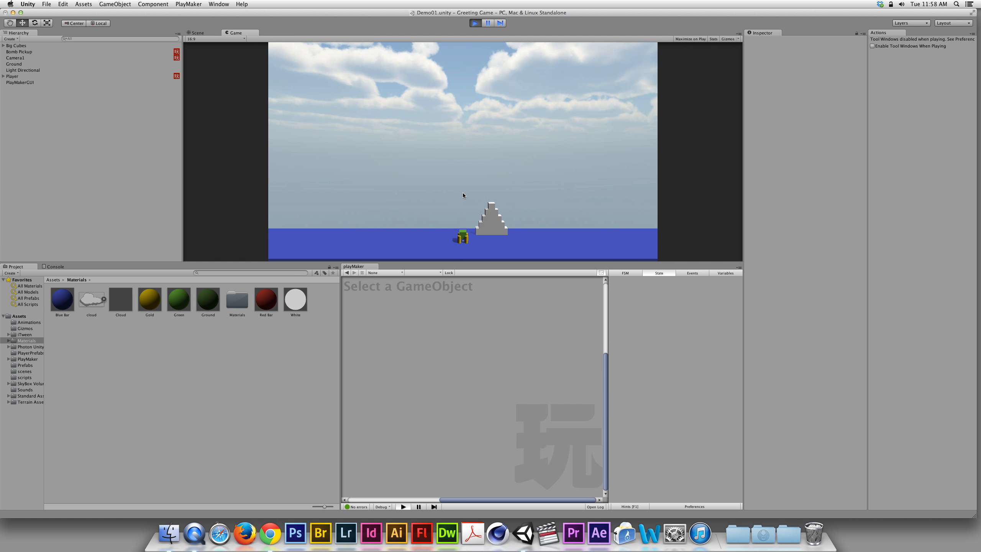
Test the Player in the running scene by thrusting it upward and moving it right and left, and end play mode.
key(space)
key(Right)
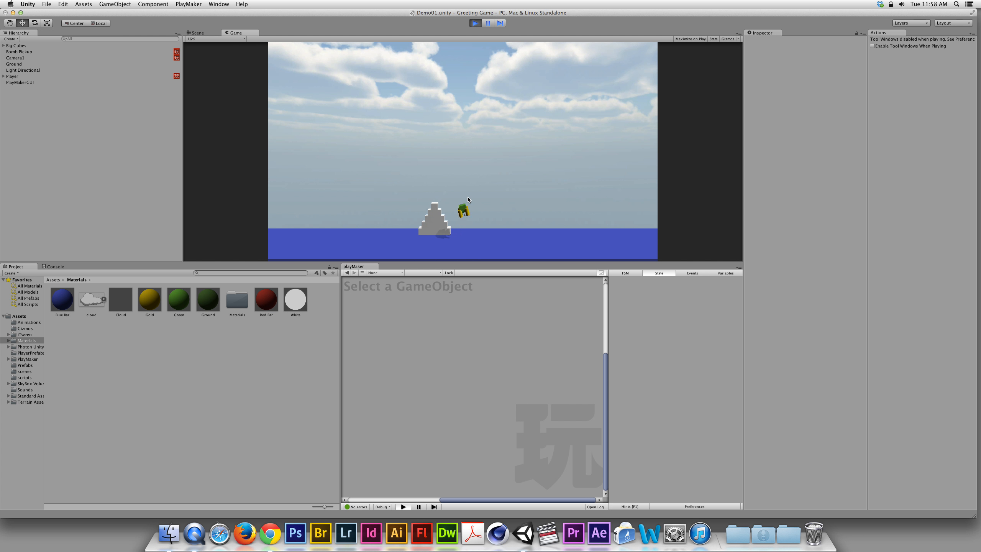
key(space)
key(Left)
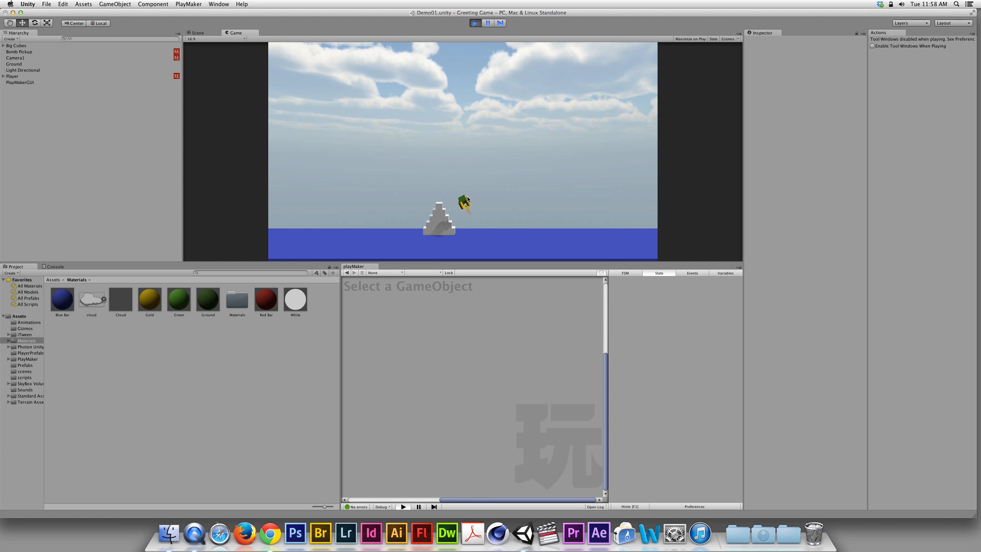
key(Left)
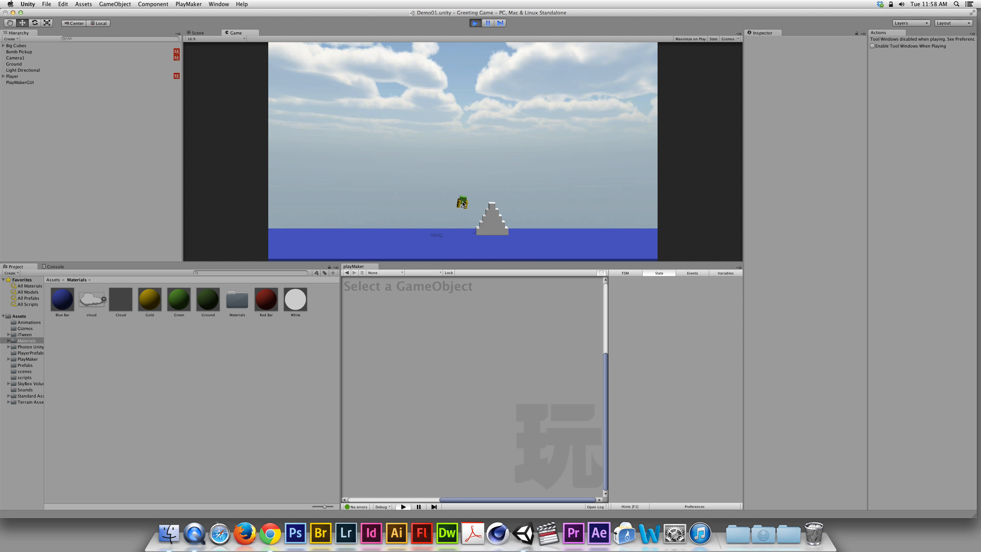
key(Right)
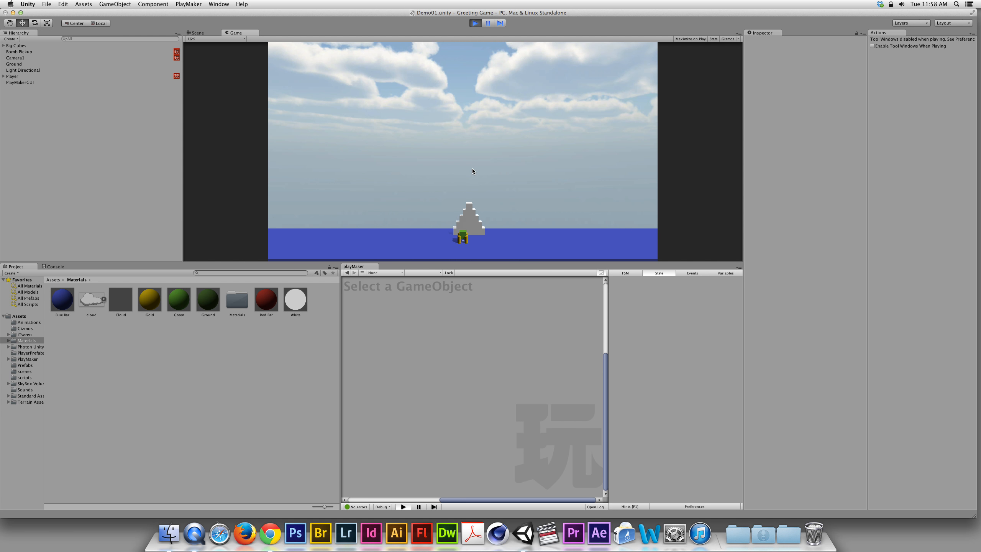
key(super+p)
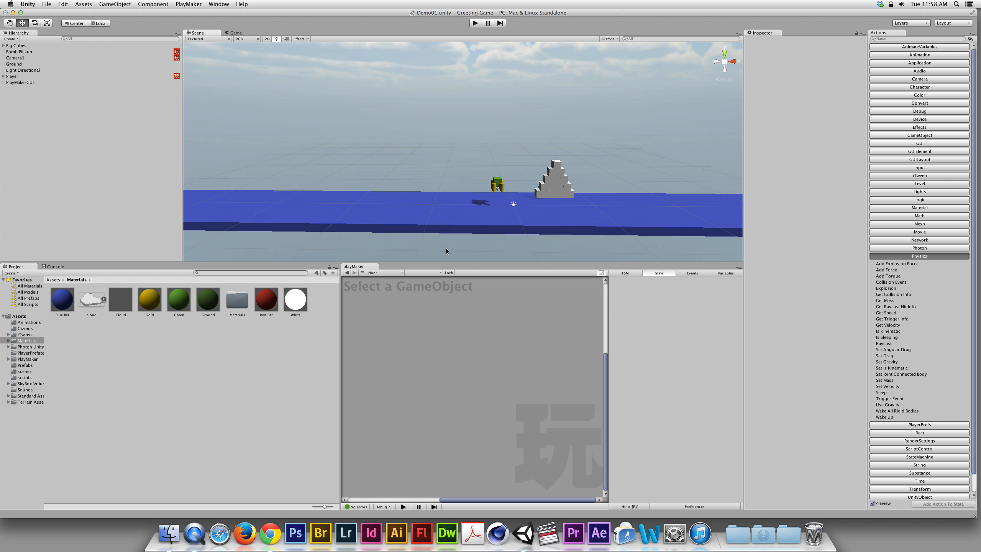
Select the Player and review its FSM Rotation Control and FSM Thrust state machines.
click(11, 77)
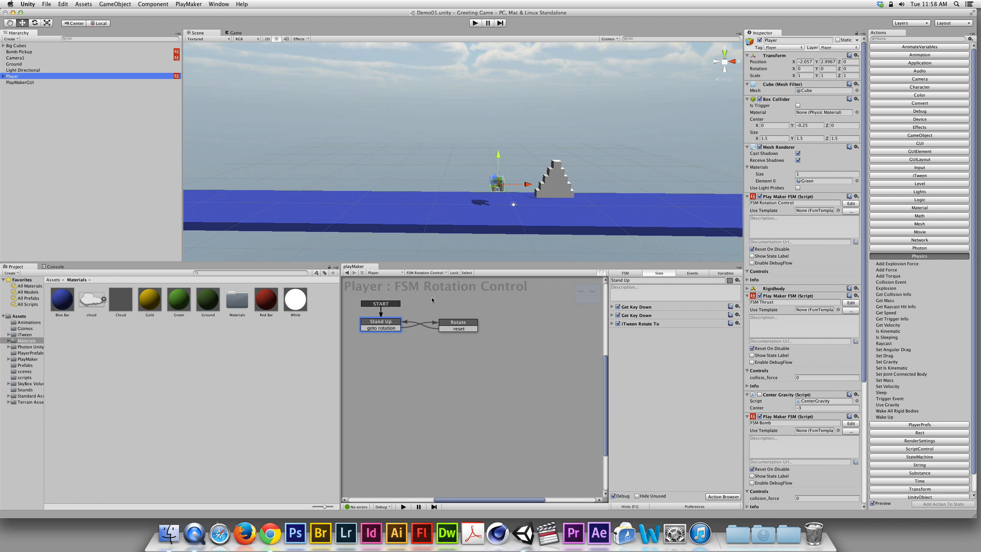
click(420, 273)
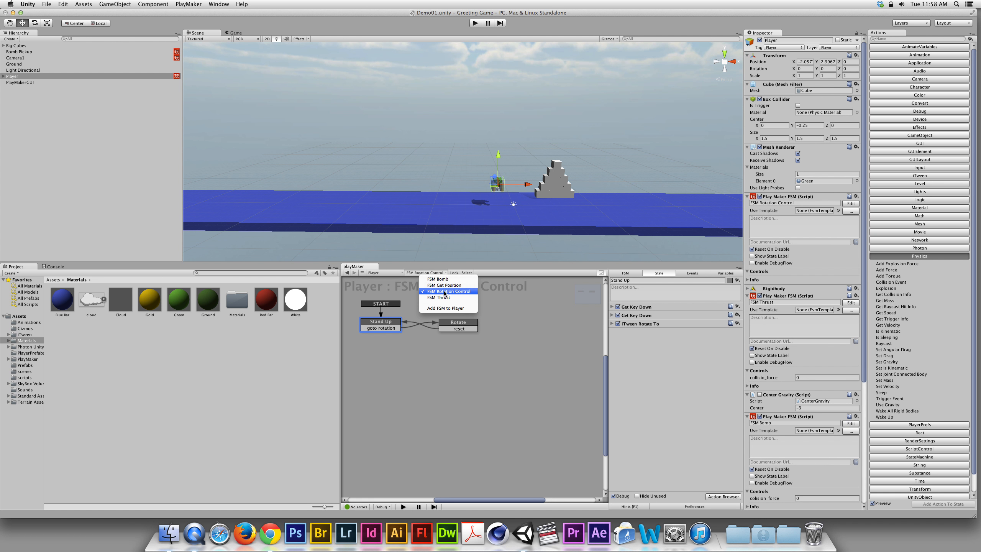
click(445, 292)
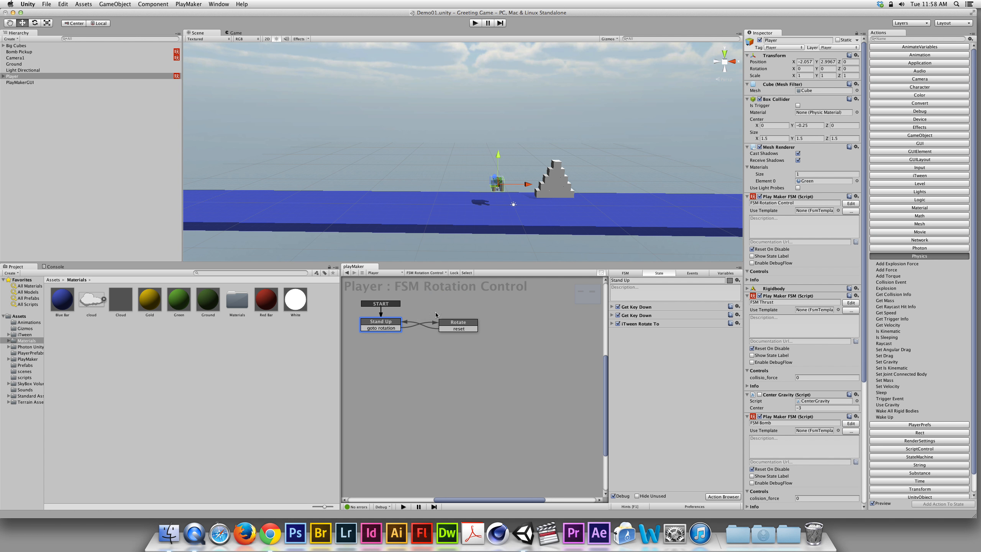
click(435, 273)
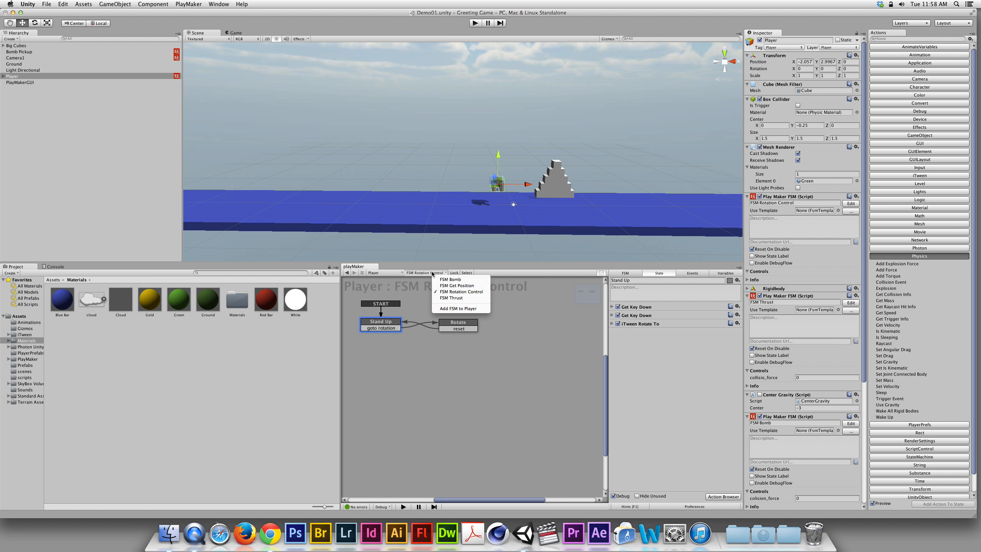
click(446, 298)
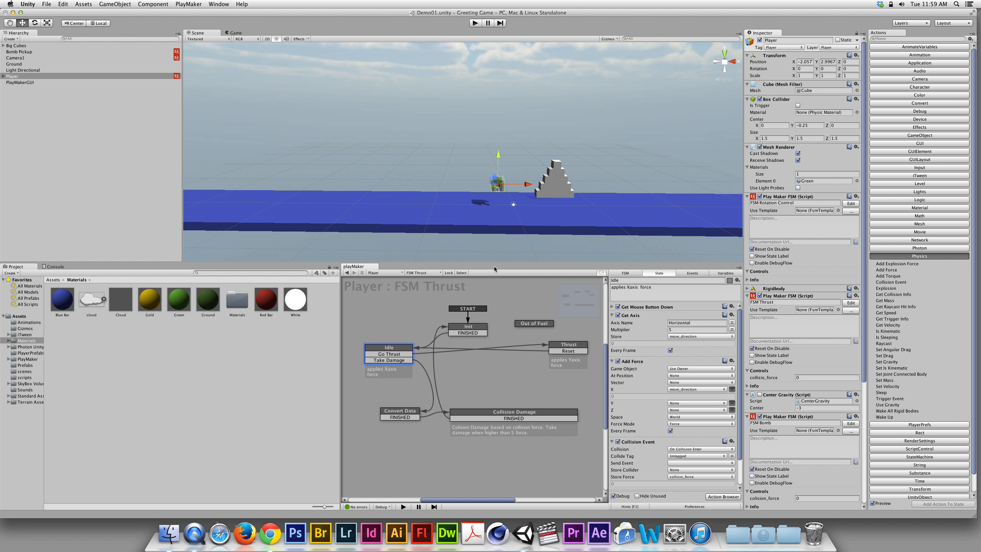
Play the scene and thrust the Player repeatedly to watch the FSM Thrust states change, ending with play mode stopped.
click(476, 23)
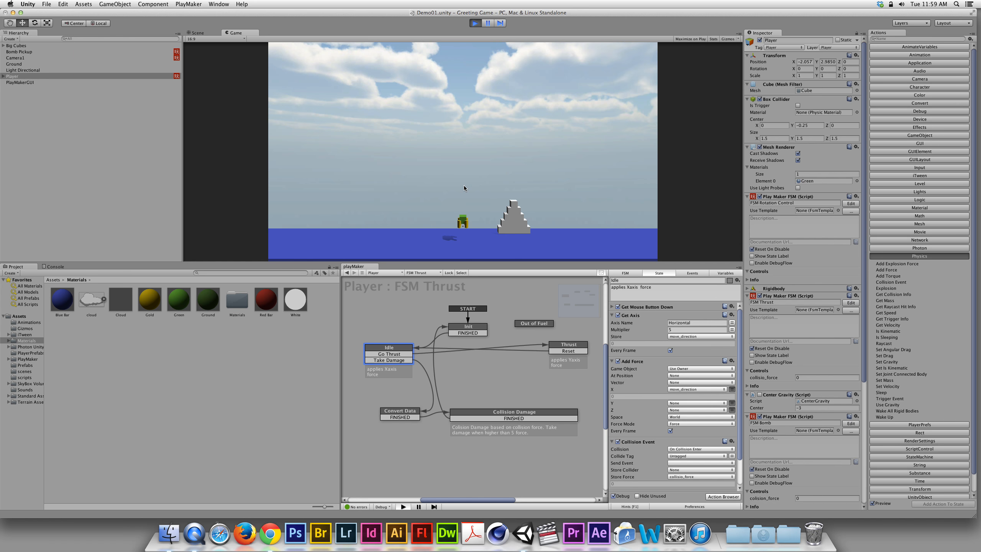
click(464, 186)
click(465, 187)
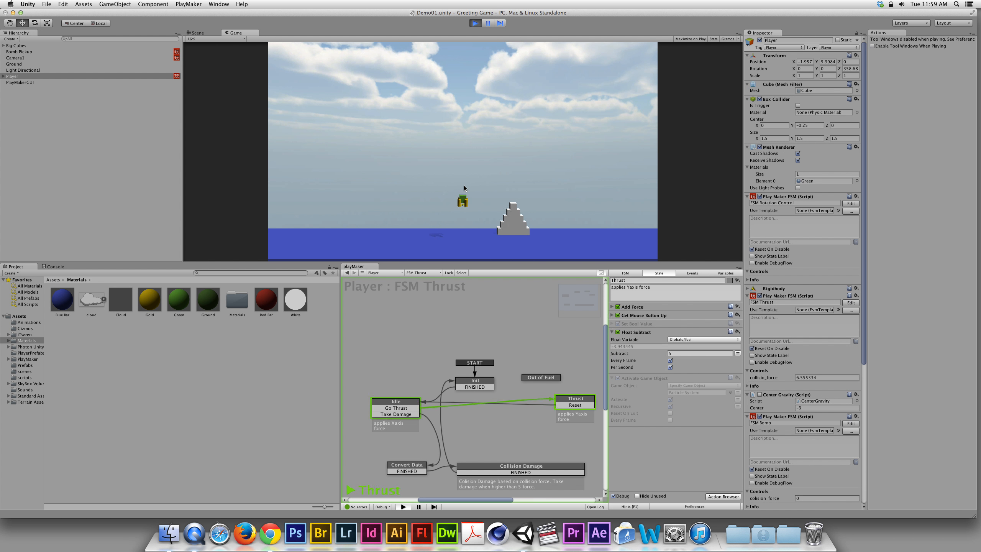
click(465, 192)
click(466, 194)
click(466, 187)
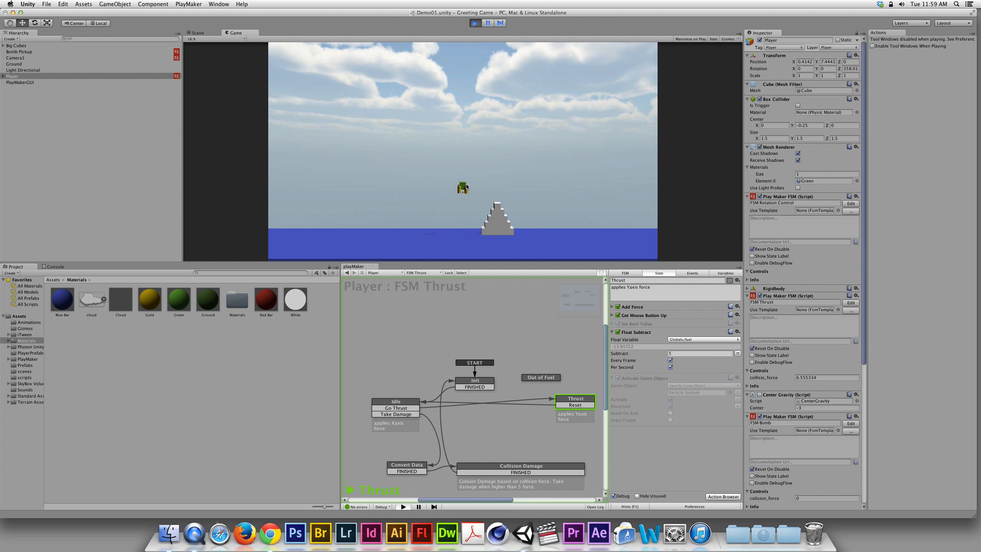
click(467, 187)
key(super+p)
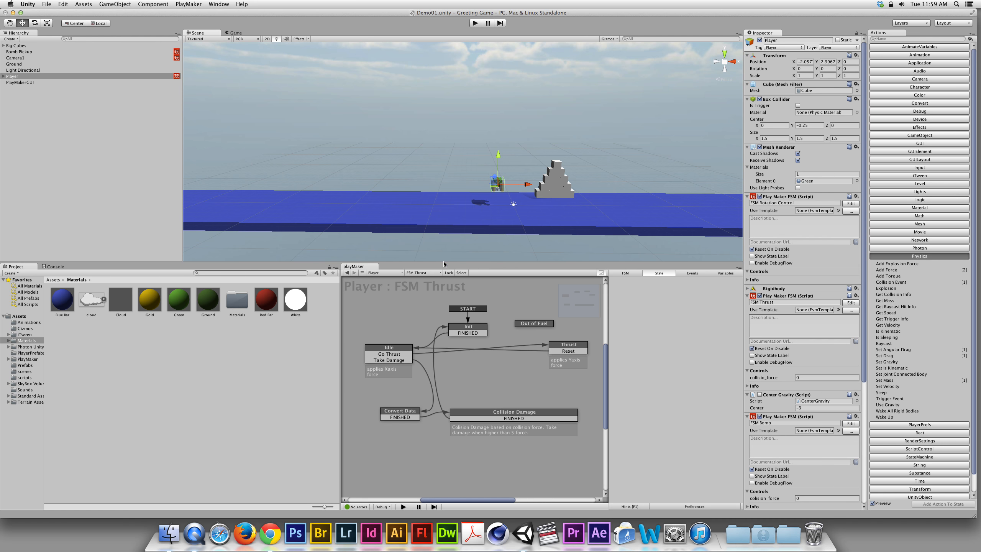
Display the Player's FSM Rotation Control and play the scene, flying the Player up, left and right before stopping.
click(419, 274)
click(431, 292)
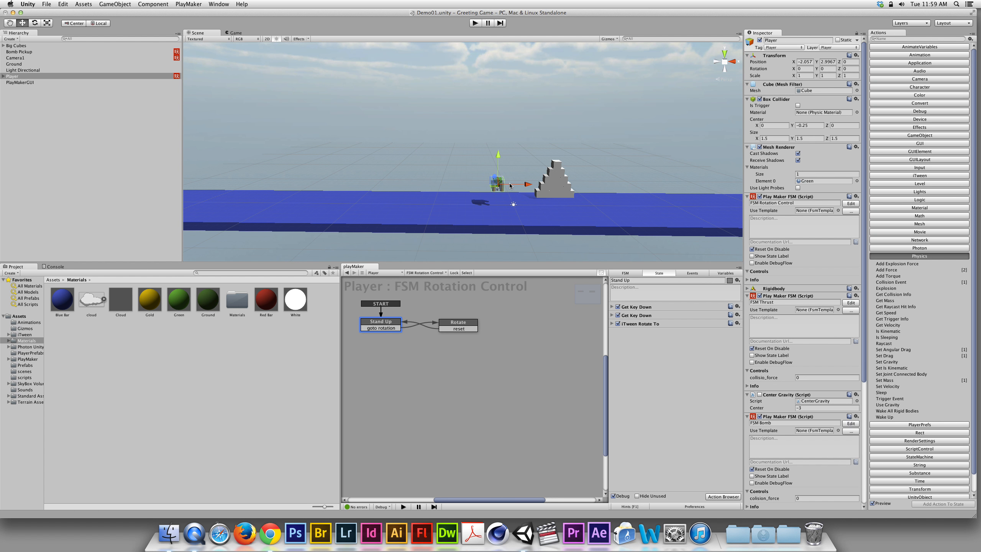
click(472, 24)
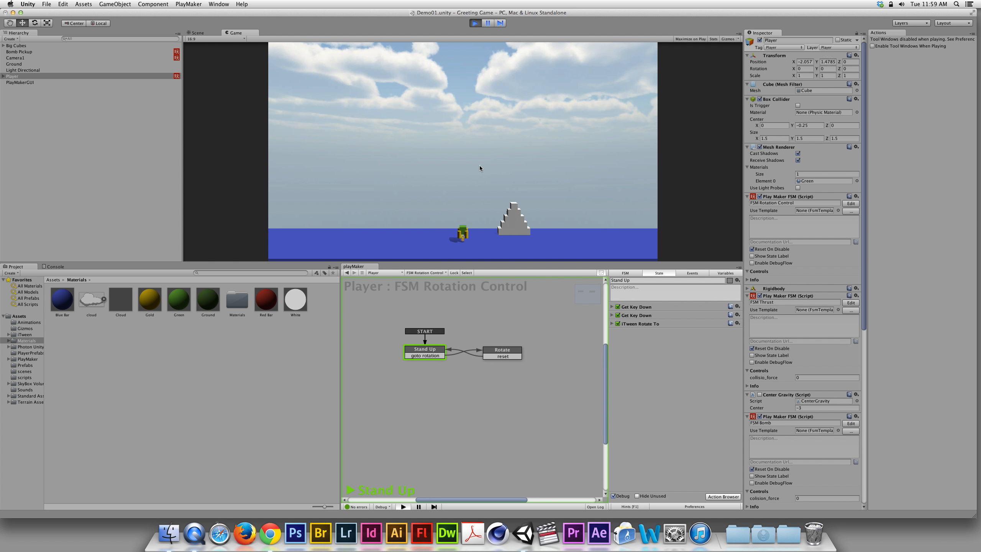
key(Up)
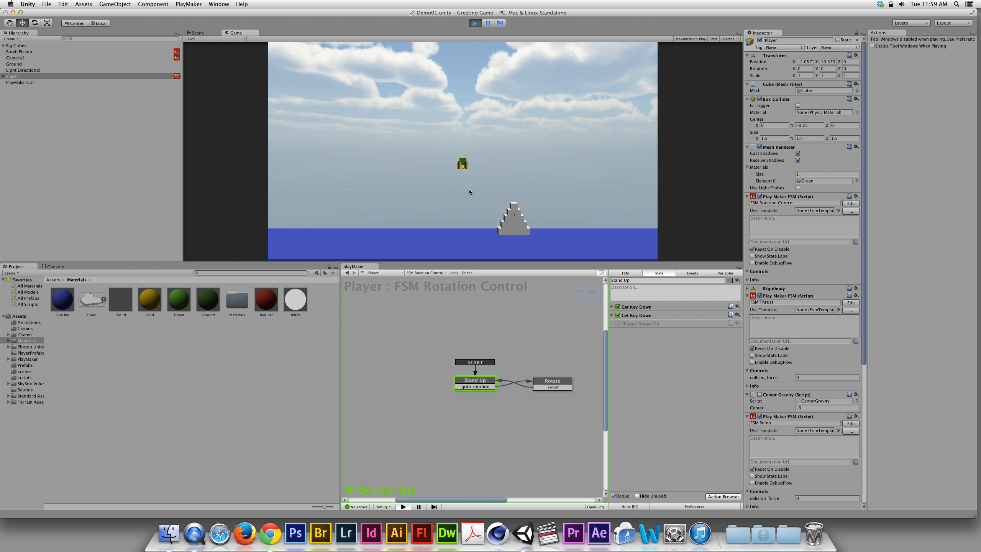
key(Up)
key(Up)
key(Right)
key(Left)
key(Up)
key(Right)
key(Left)
key(Up)
key(Right)
key(Left)
key(Up)
key(Right)
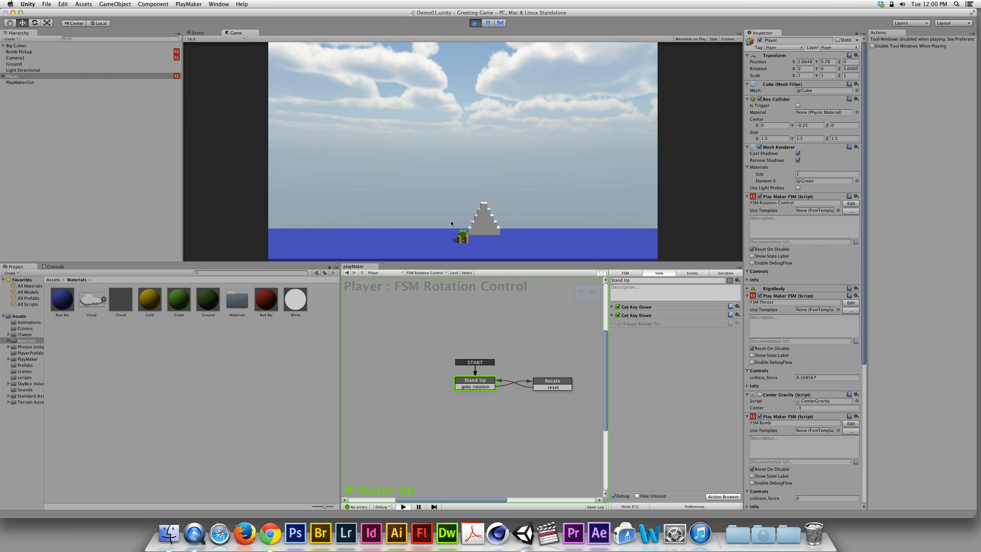
key(super+p)
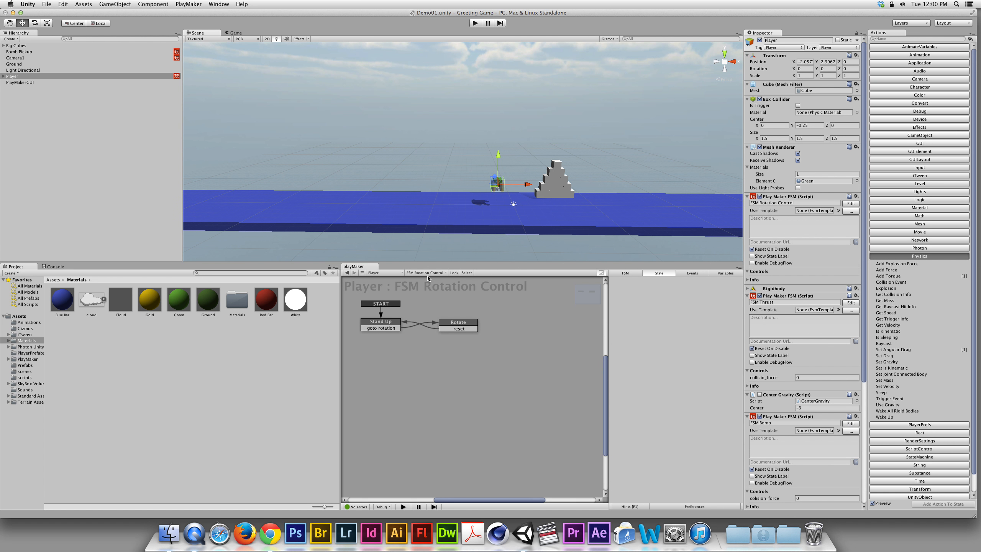
Examine the Player's list of FSMs and the name of its FSM Rotation Control component.
click(428, 274)
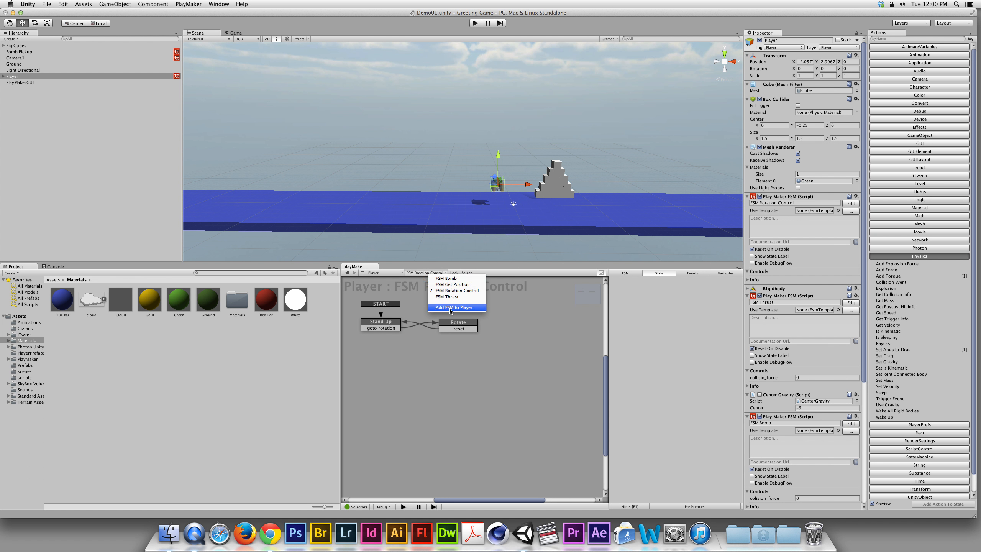
click(159, 124)
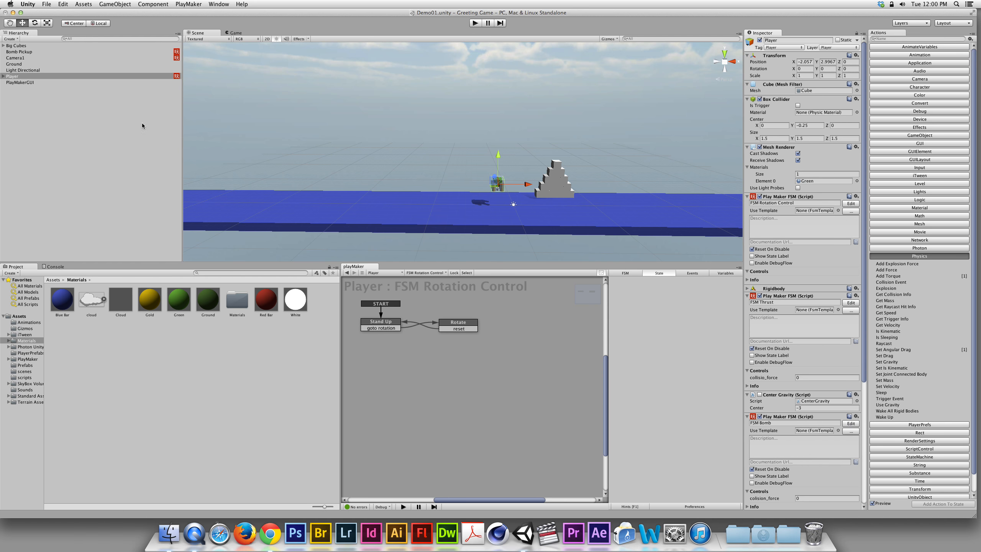
click(10, 77)
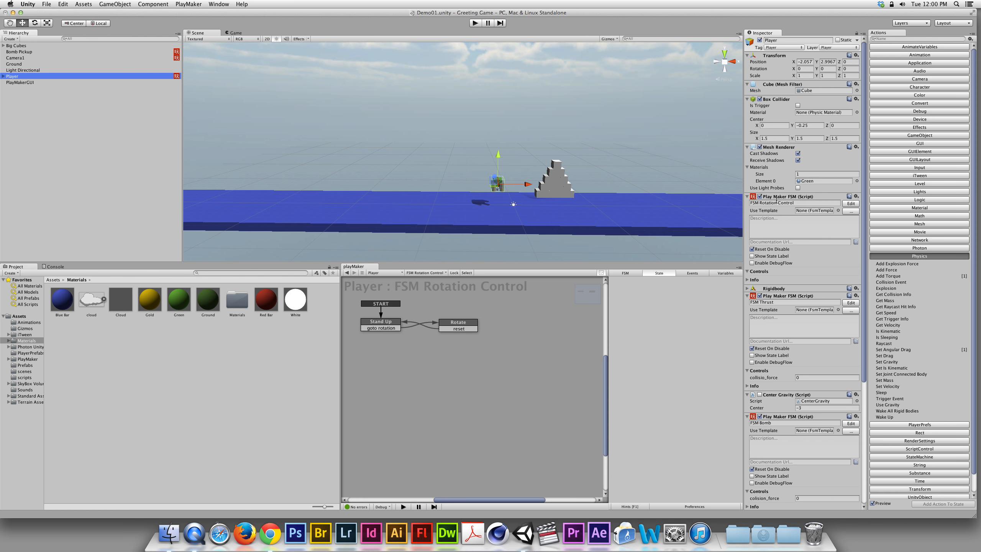
click(798, 203)
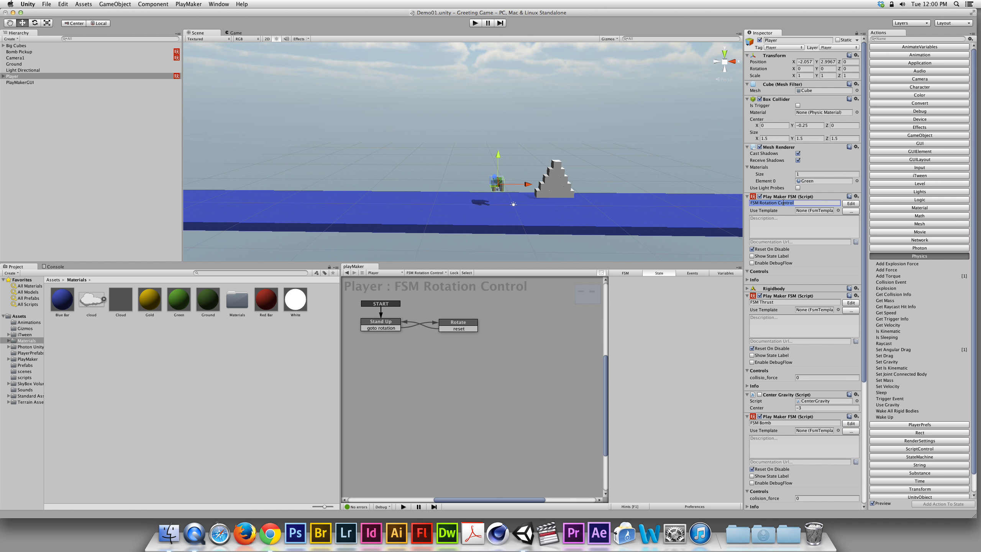
click(430, 273)
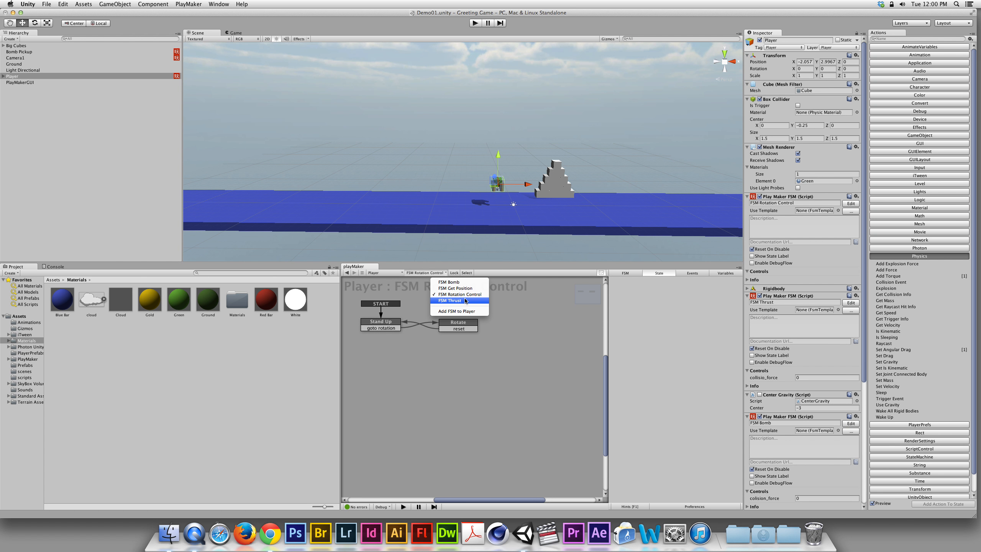
click(830, 247)
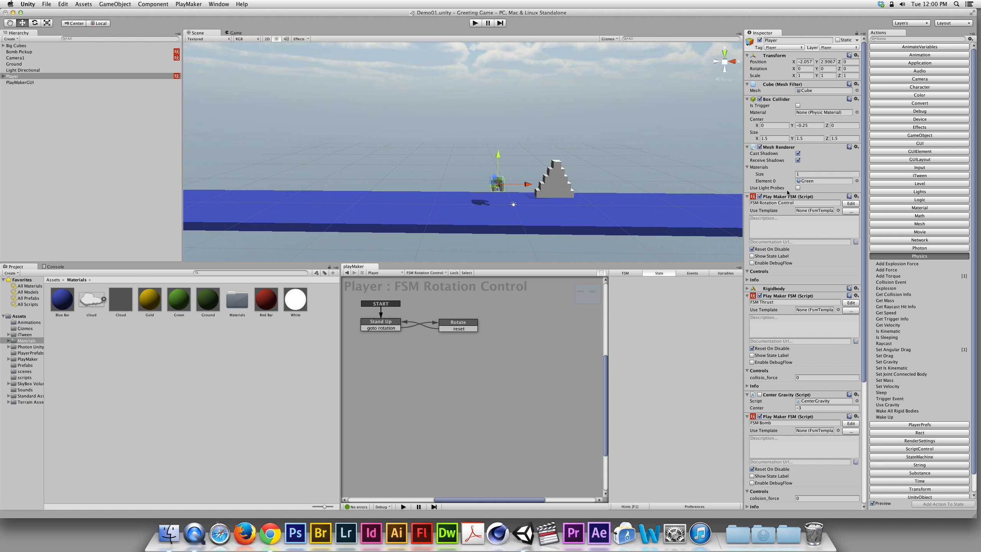
Disable the Player's FSM Thrust component and play the scene briefly to test the Player without it.
scroll(782, 219, down, 3)
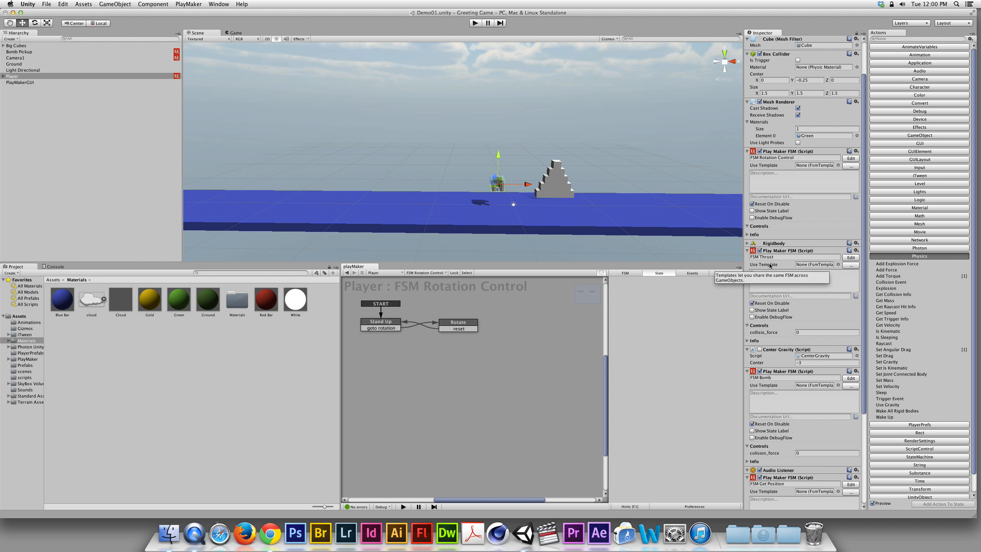
scroll(772, 258, up, 1)
click(760, 271)
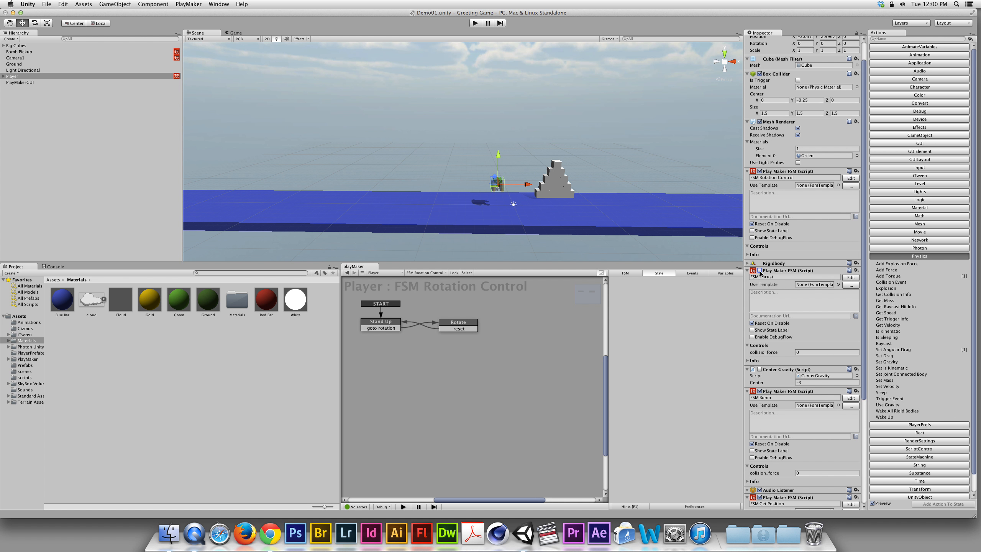
click(475, 23)
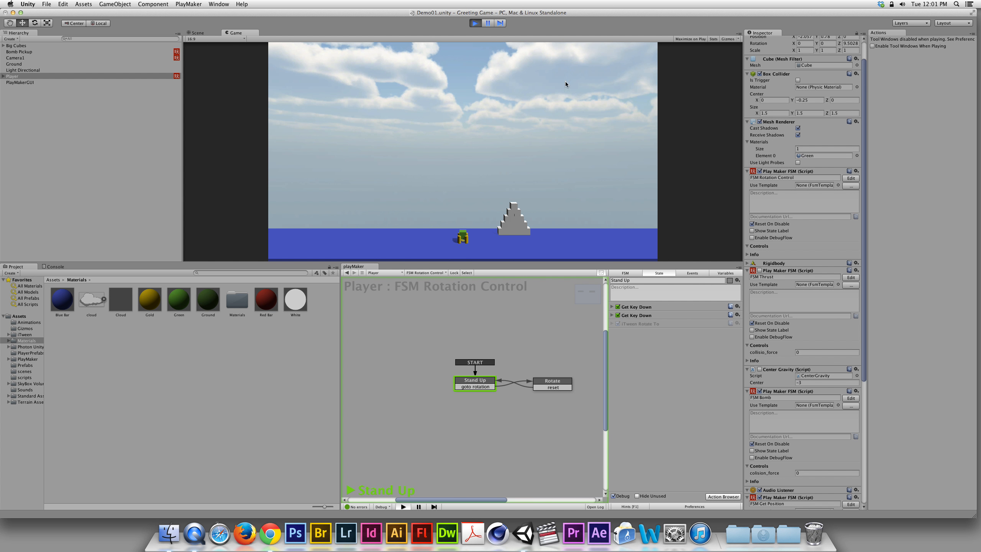
click(475, 23)
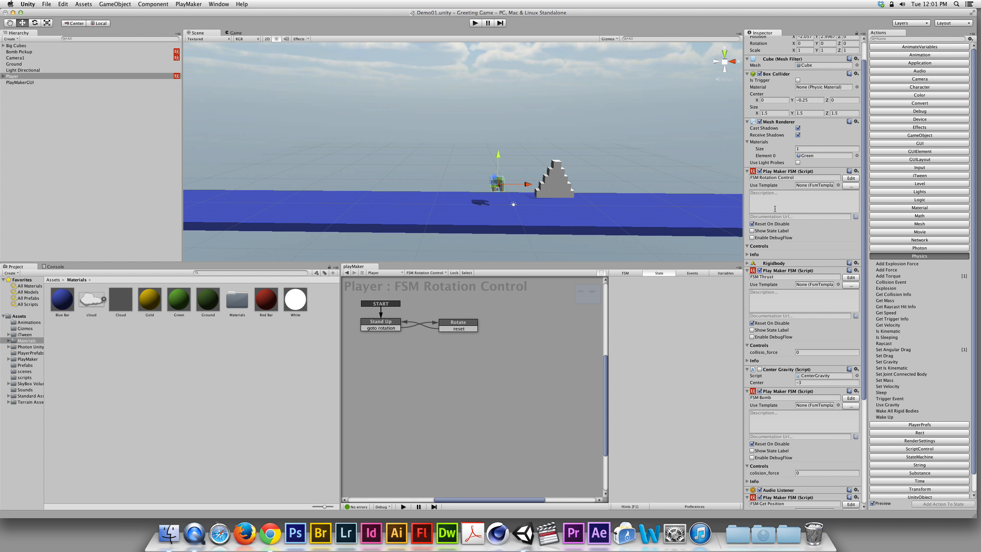
Test the Player's thrust in play mode with Show State Label enabled for FSM Thrust, and disable the label again.
click(752, 330)
click(480, 24)
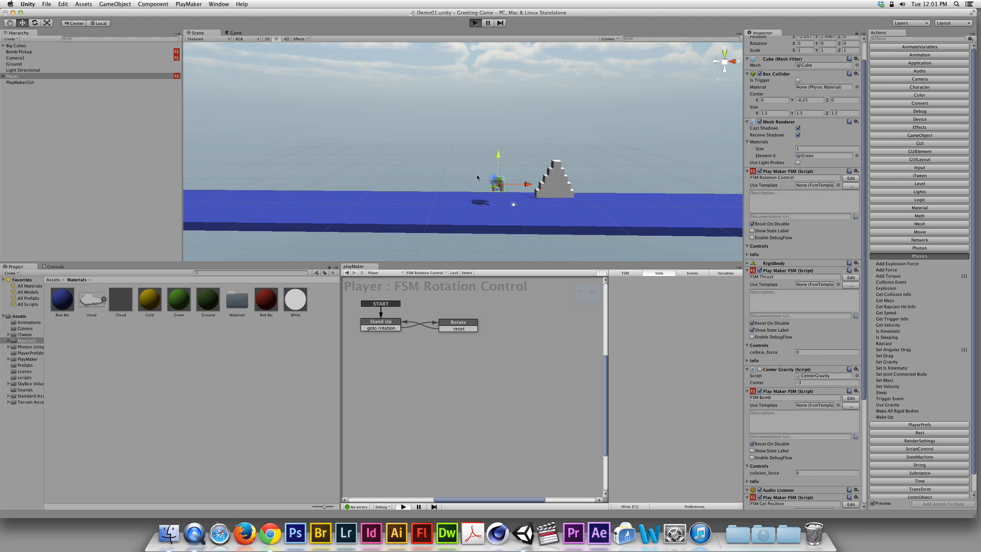
key(super+p)
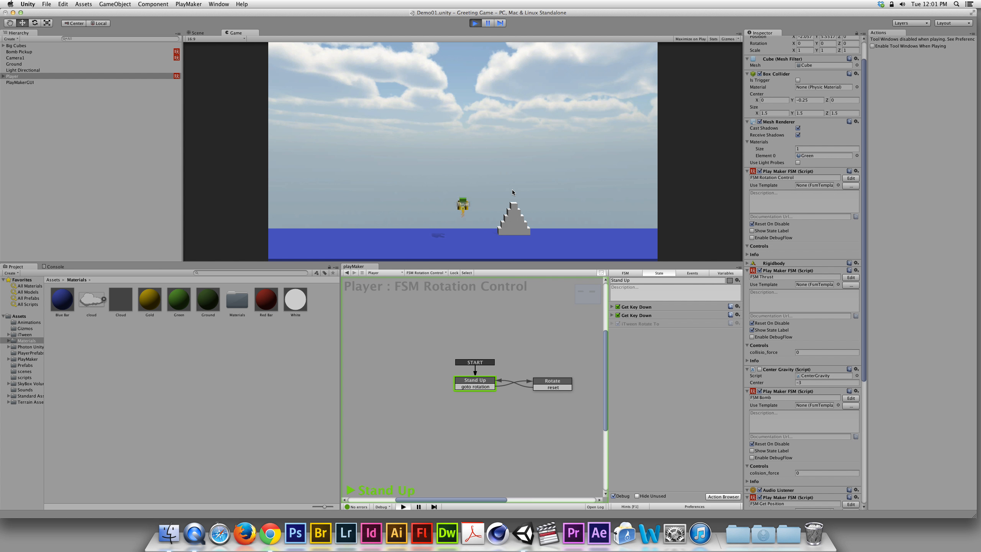
key(space)
key(space)
key(super+o)
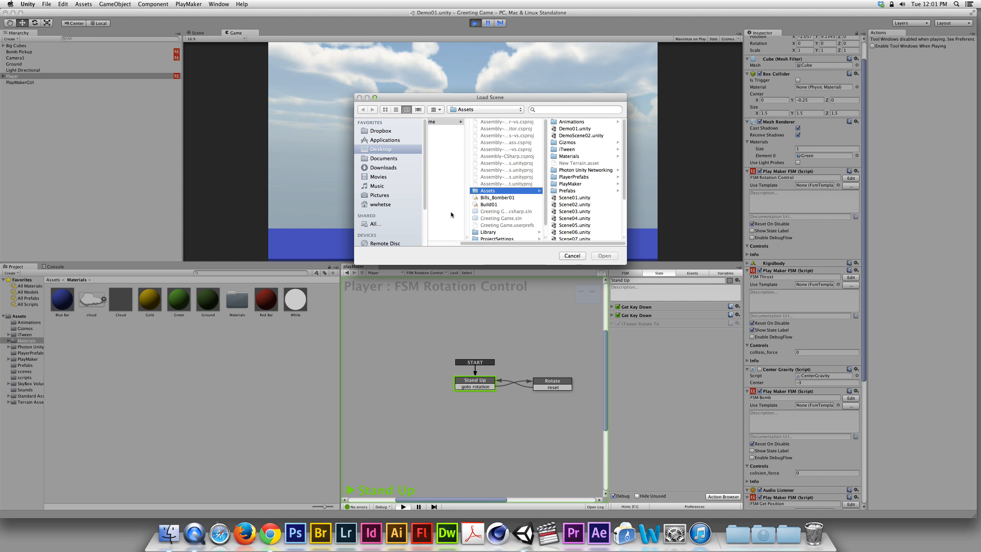
click(572, 256)
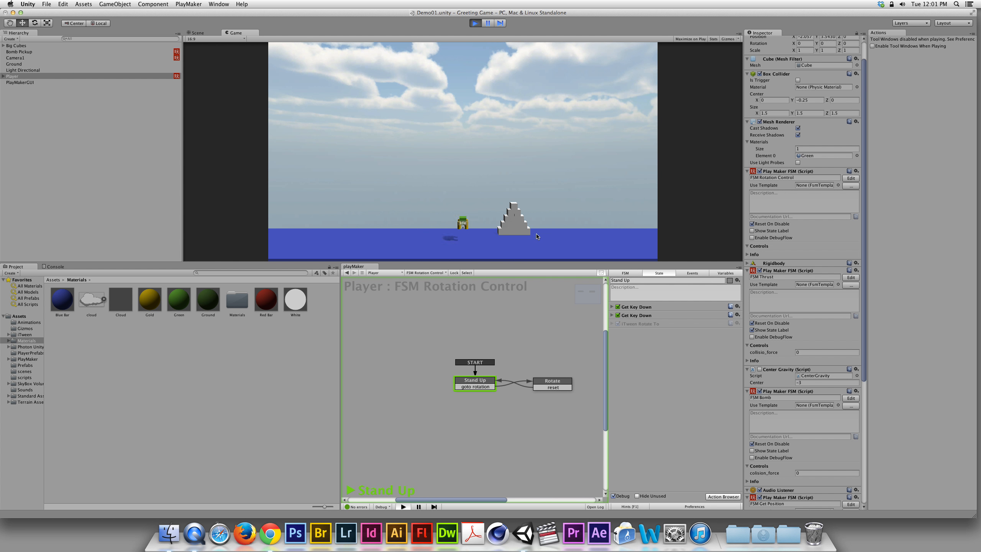
key(super+p)
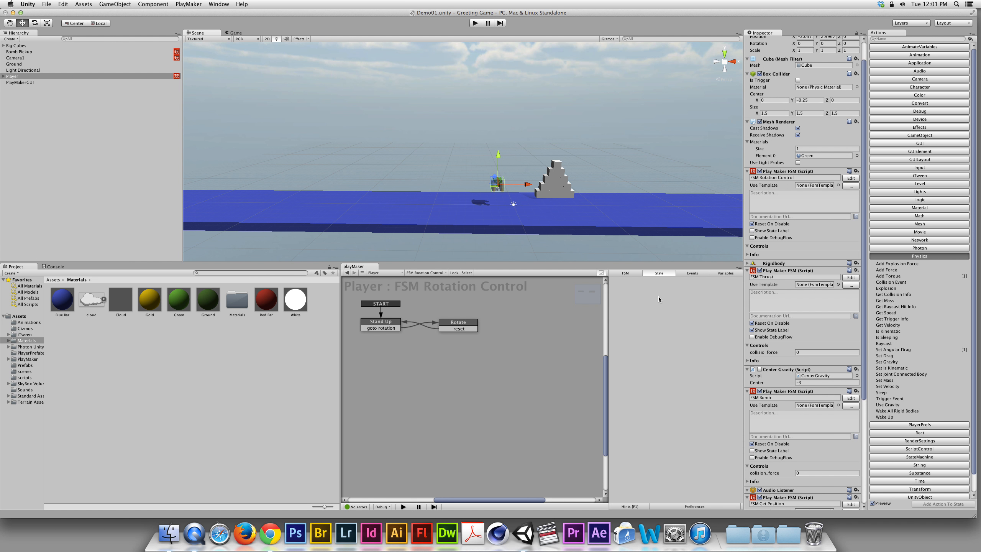
click(752, 330)
click(47, 5)
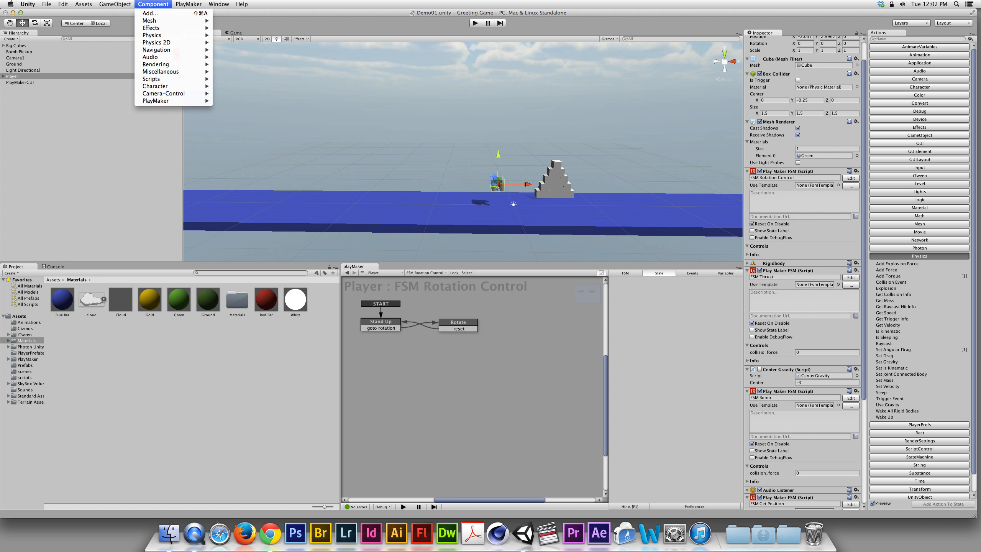
Create a new cube in the scene.
mouse_move(153, 4)
mouse_move(114, 4)
mouse_move(139, 21)
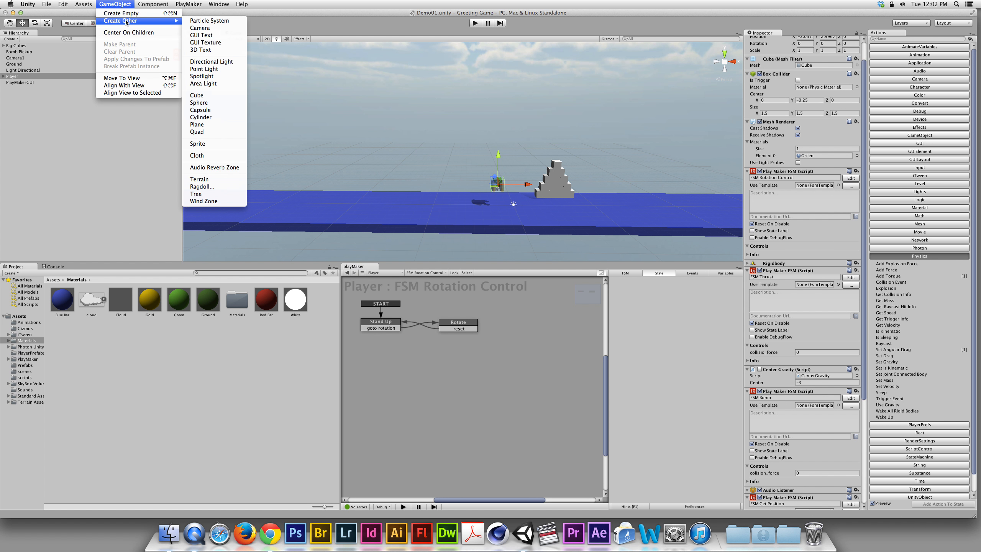
click(197, 95)
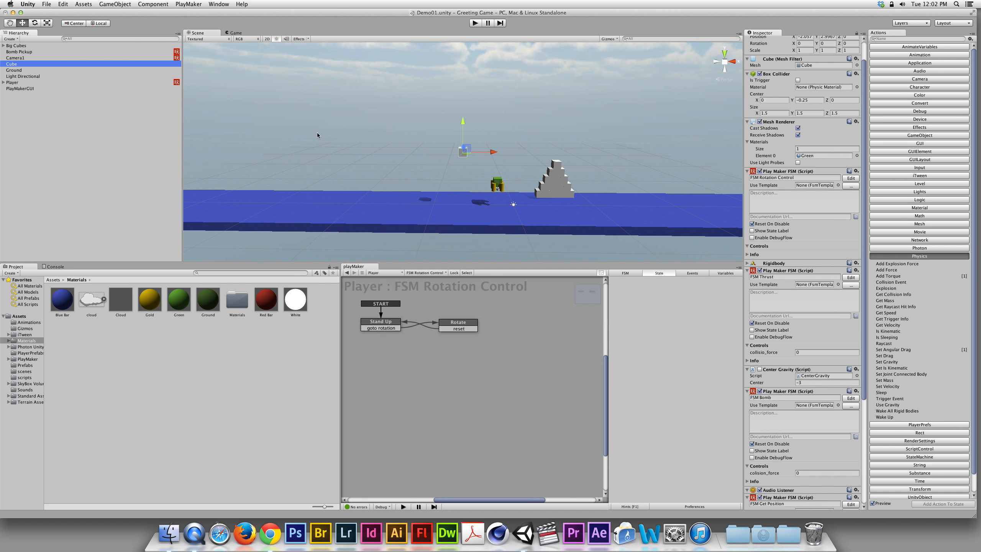
Scale the new cube to X 2, Y 4, Z 2 and lower it onto the blue ground.
click(806, 75)
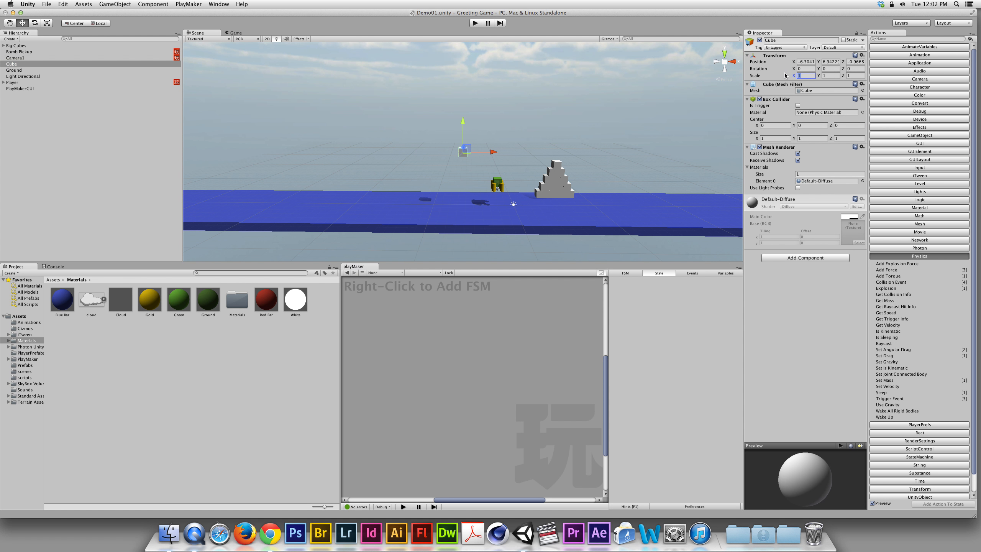
text(2)
key(Tab)
text(2)
key(Tab)
text(2)
click(824, 76)
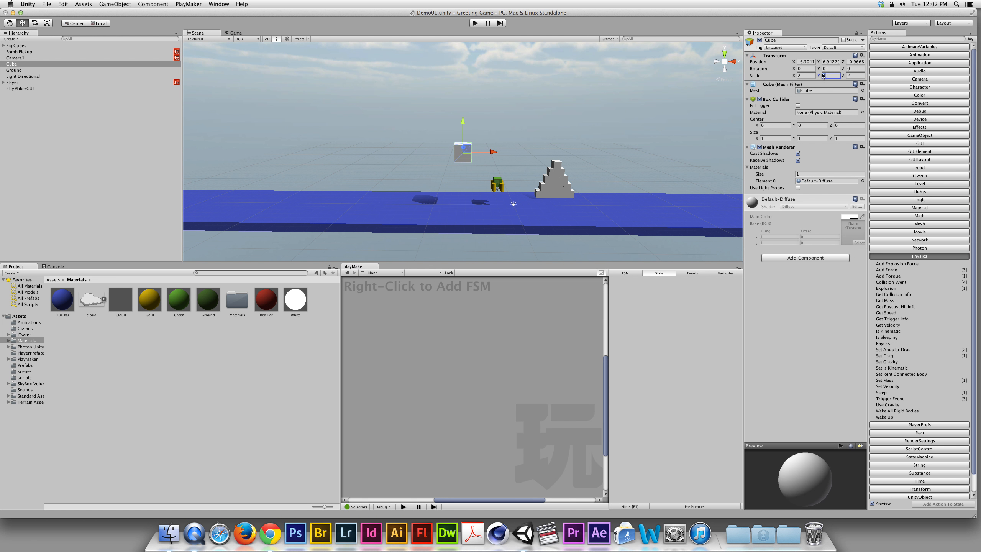
text(4)
drag(459, 133, 466, 168)
Rename the cube Bad Cube and apply the Red Bar material to it.
click(9, 65)
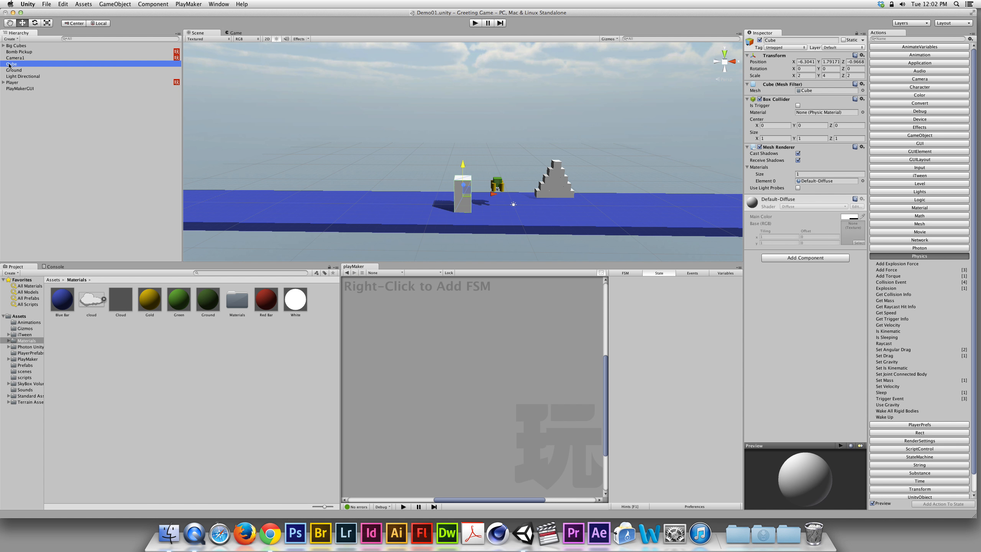
click(8, 65)
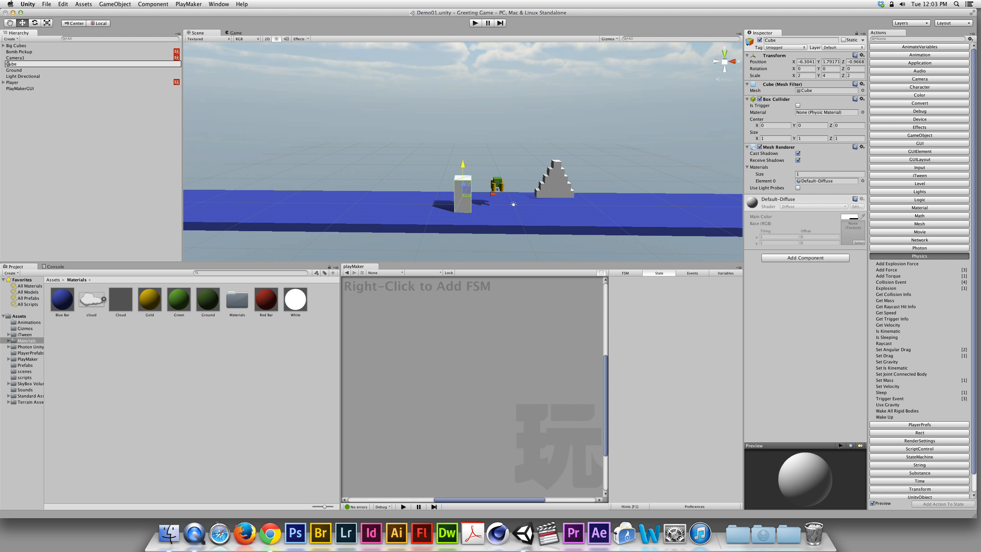
text(Bad)
key(Return)
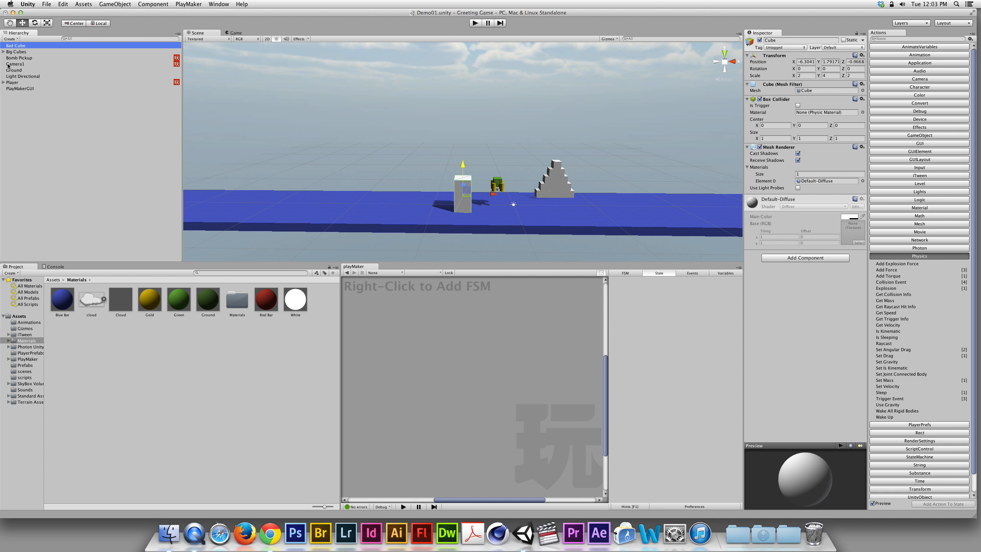
drag(266, 300, 465, 193)
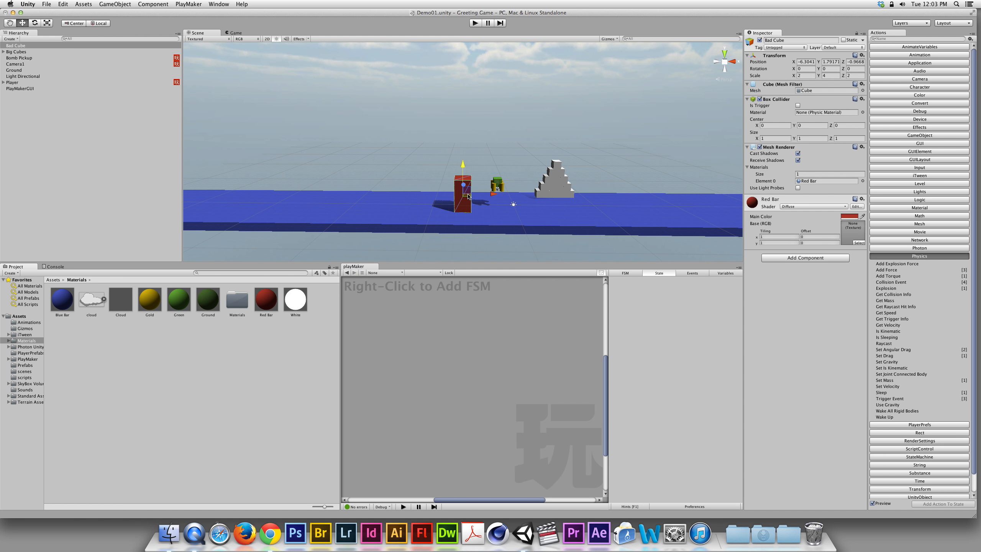
Play the scene, fly the Player onto and around the red cube, and stop playing.
click(475, 22)
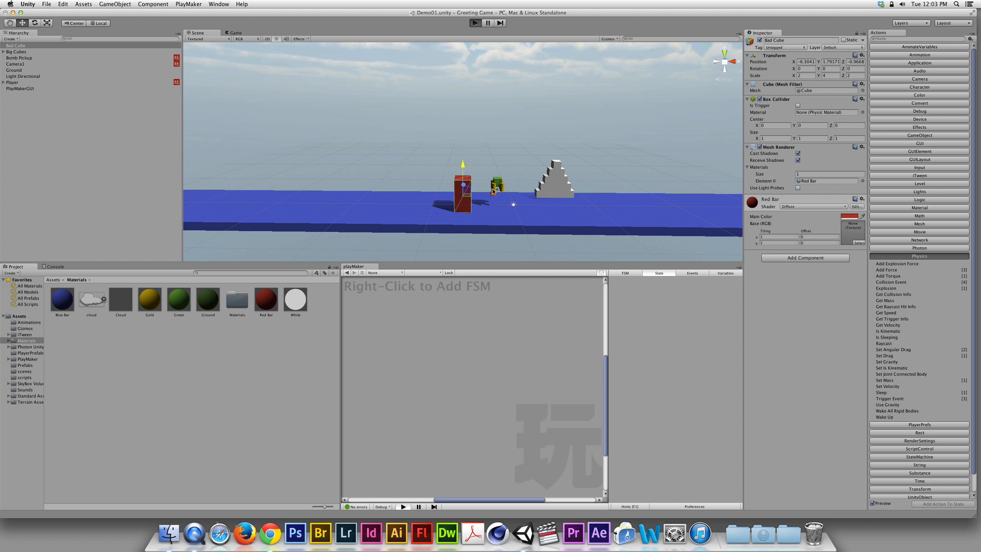
key(Up)
key(Left)
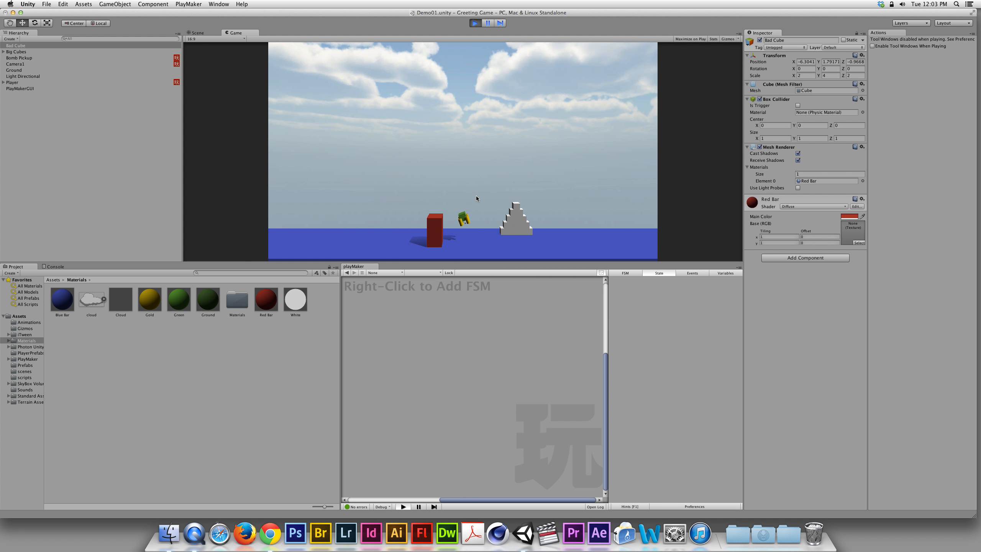
key(Up)
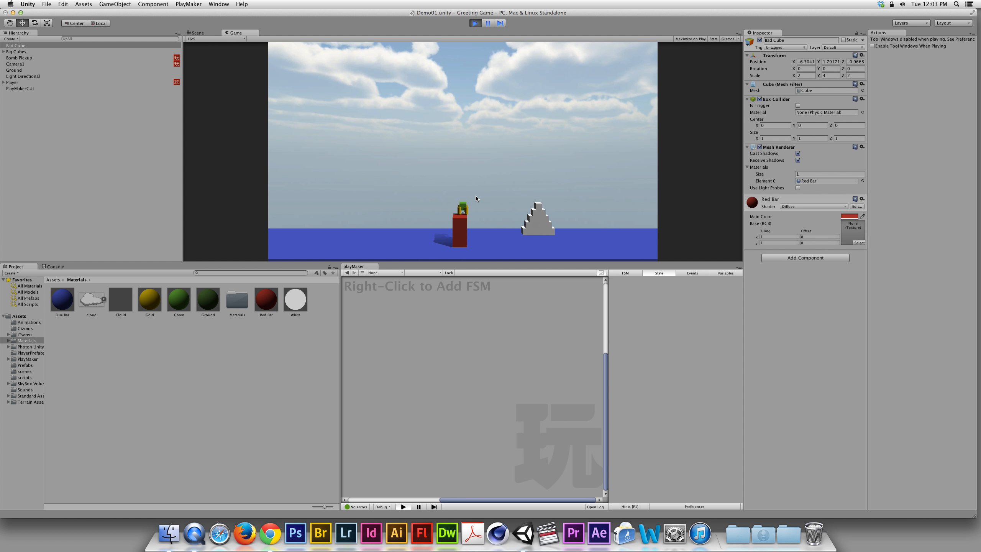
key(Up)
key(Right)
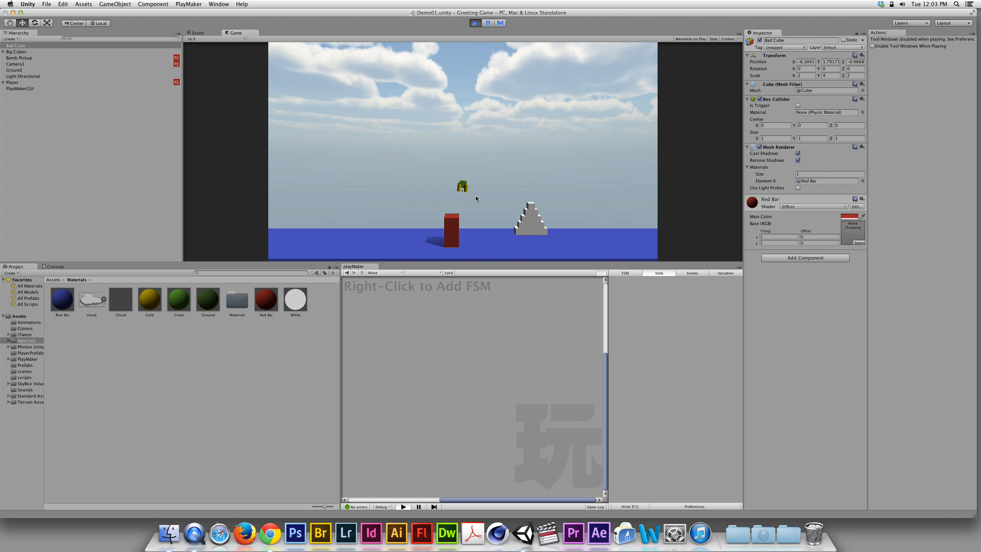
key(Right)
key(Up)
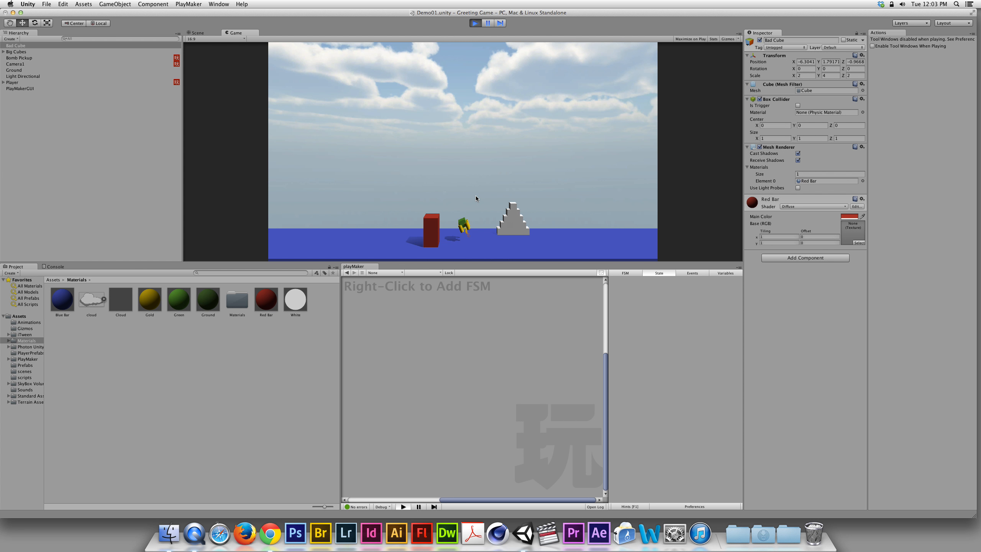
key(super+p)
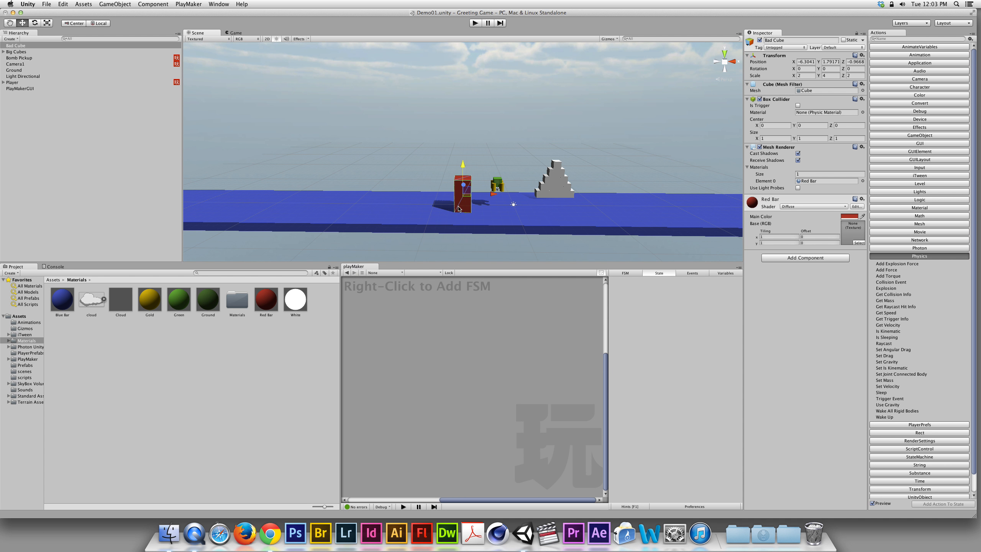
Add an FSM to Bad Cube and name its start state Init.
right_click(410, 319)
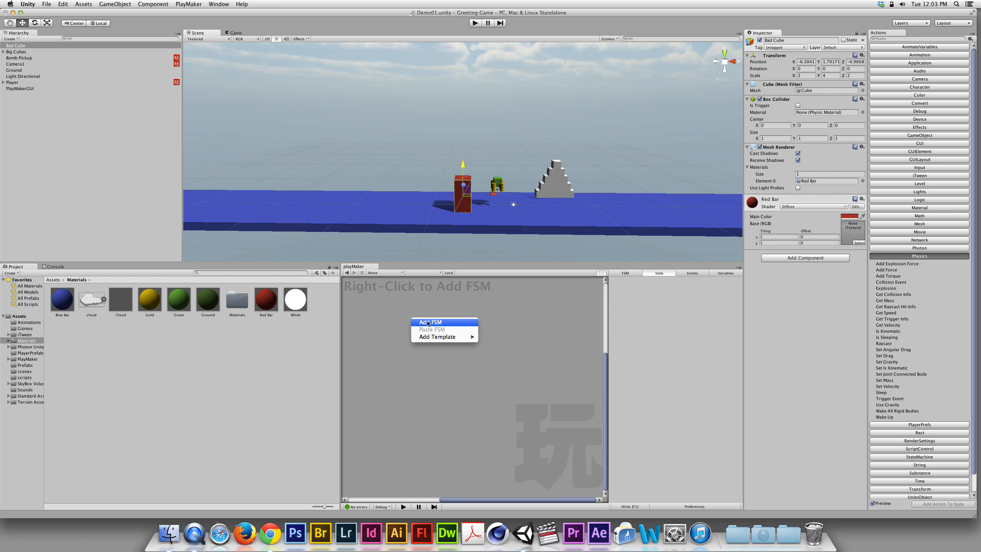
click(425, 321)
click(631, 280)
text(Init)
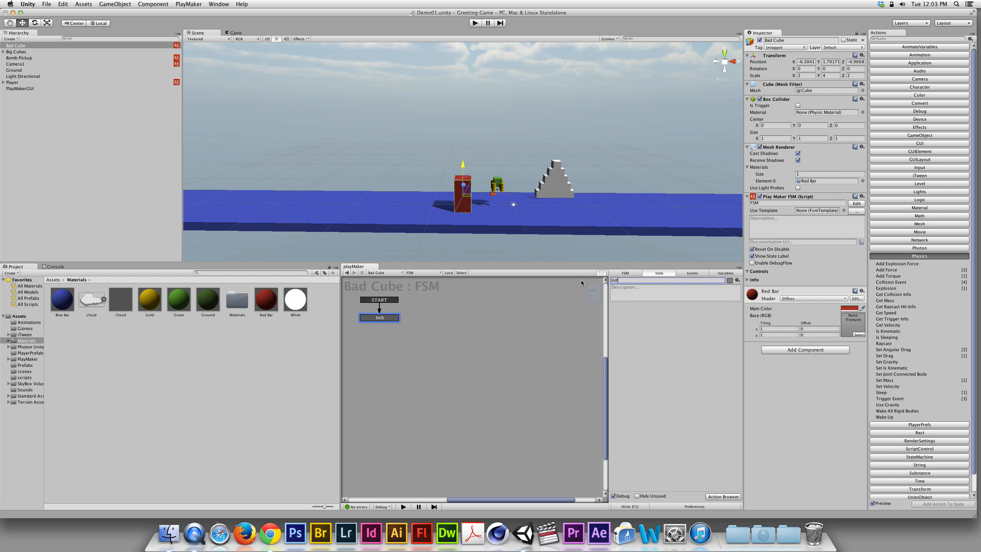
Give the Init state a FINISHED transition leading to a new state named Idle, placed to its lower right.
right_click(389, 320)
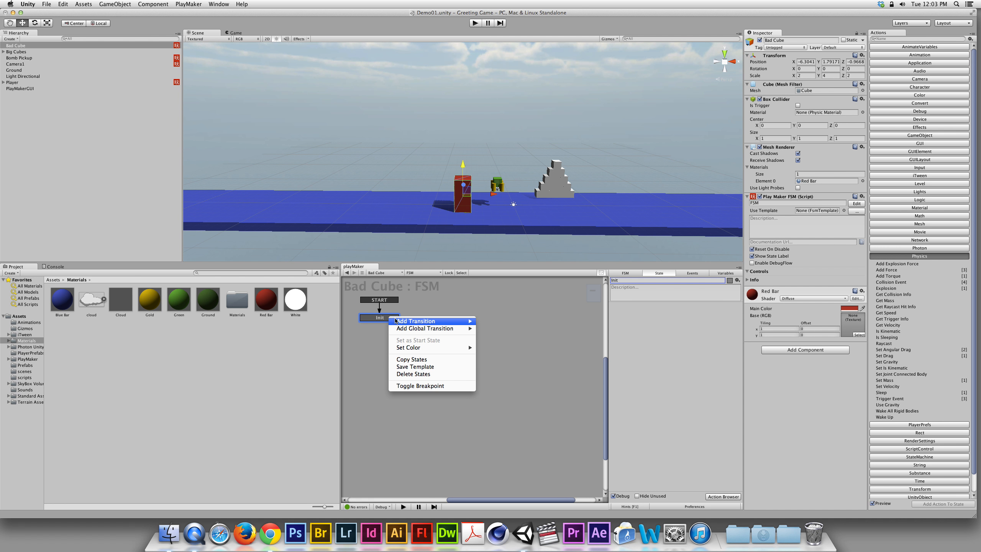
mouse_move(415, 324)
click(487, 322)
right_click(417, 334)
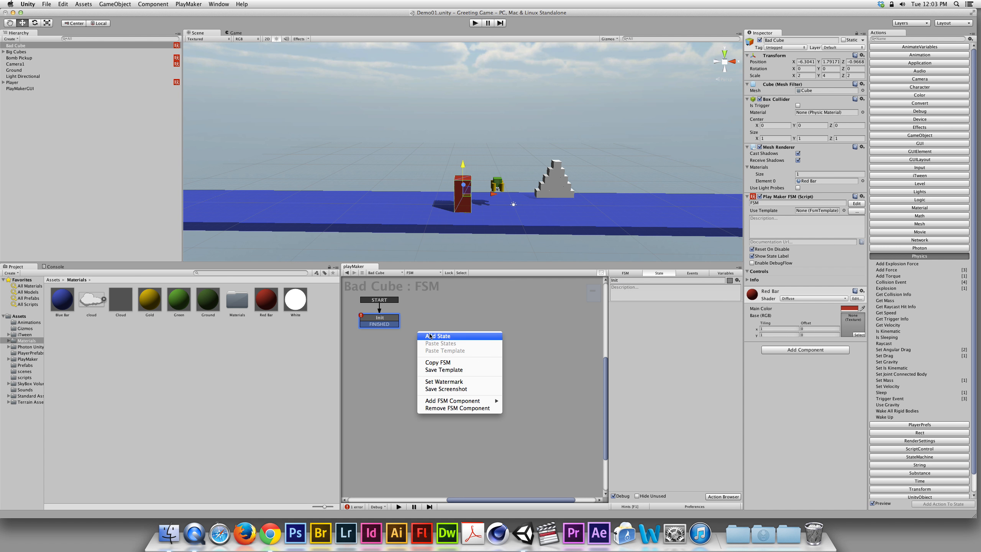
click(429, 335)
click(641, 281)
text(Idle)
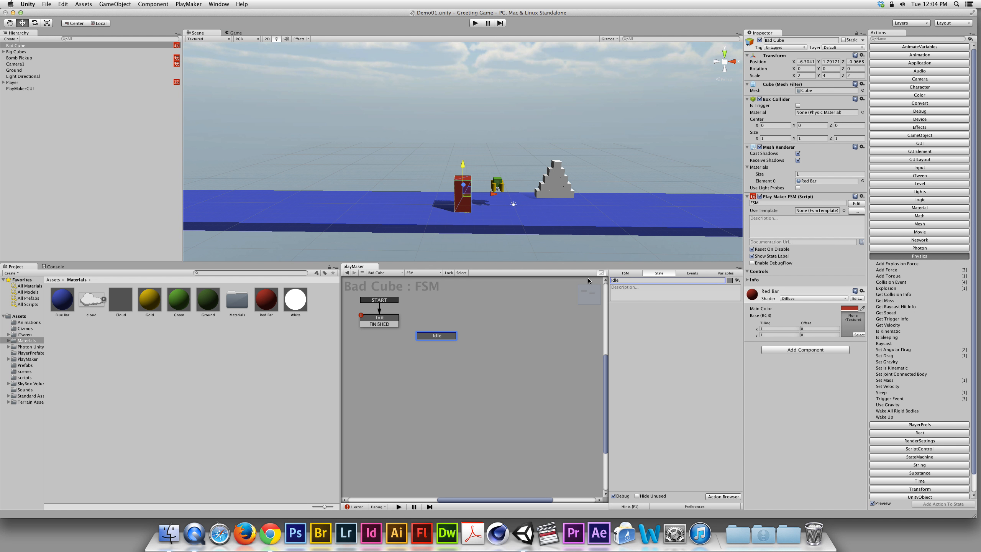
drag(381, 324, 419, 336)
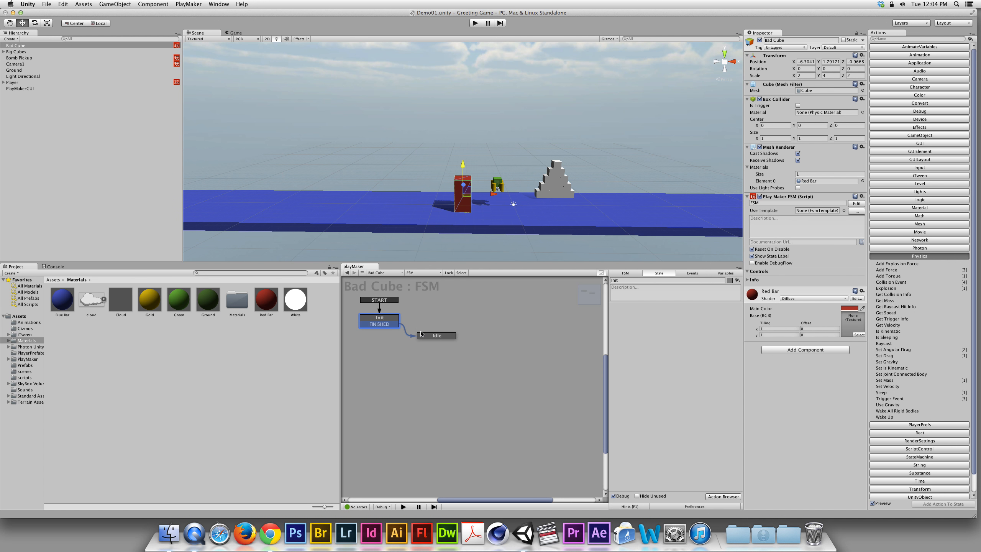
drag(427, 338, 430, 349)
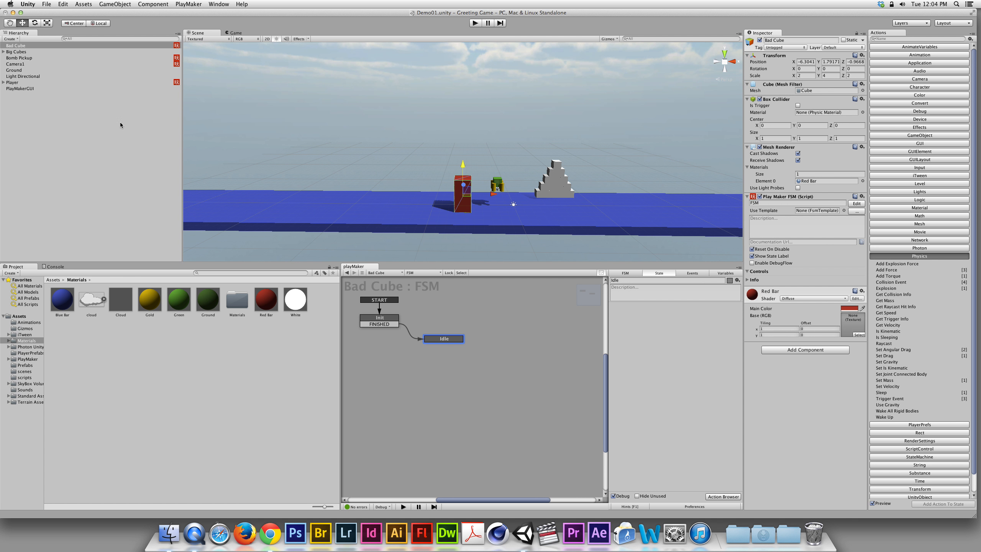
Switch the Player's tag to Untagged and set it back to Player.
click(27, 82)
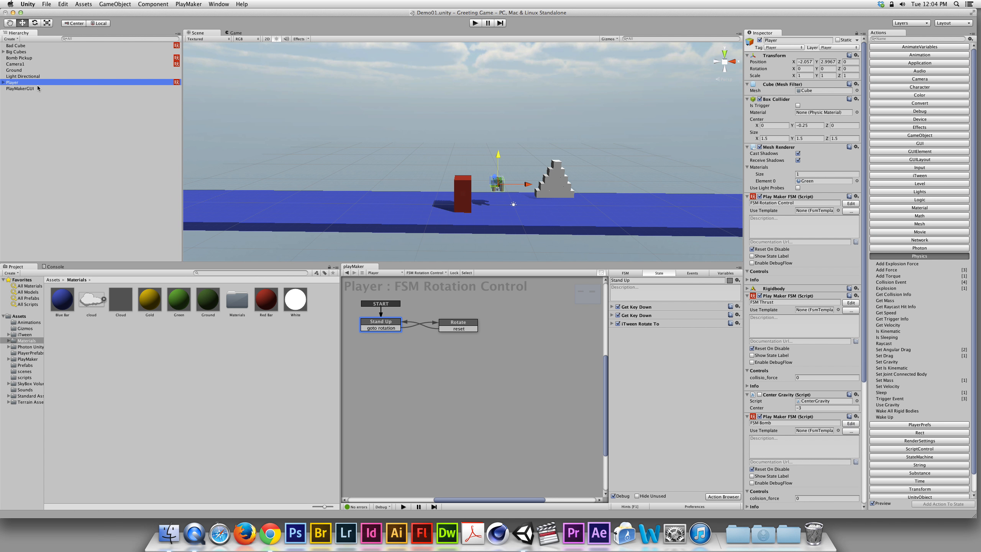
click(780, 48)
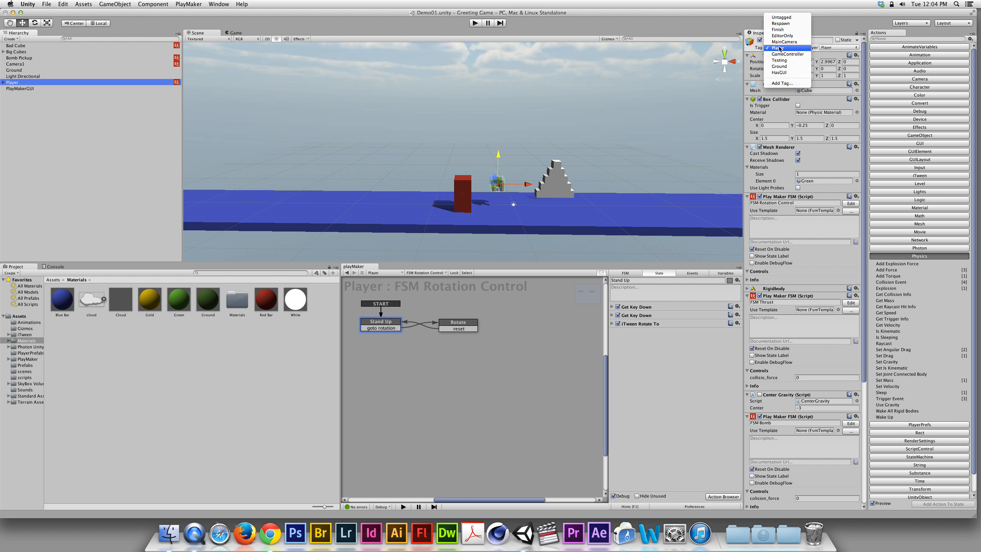
click(782, 17)
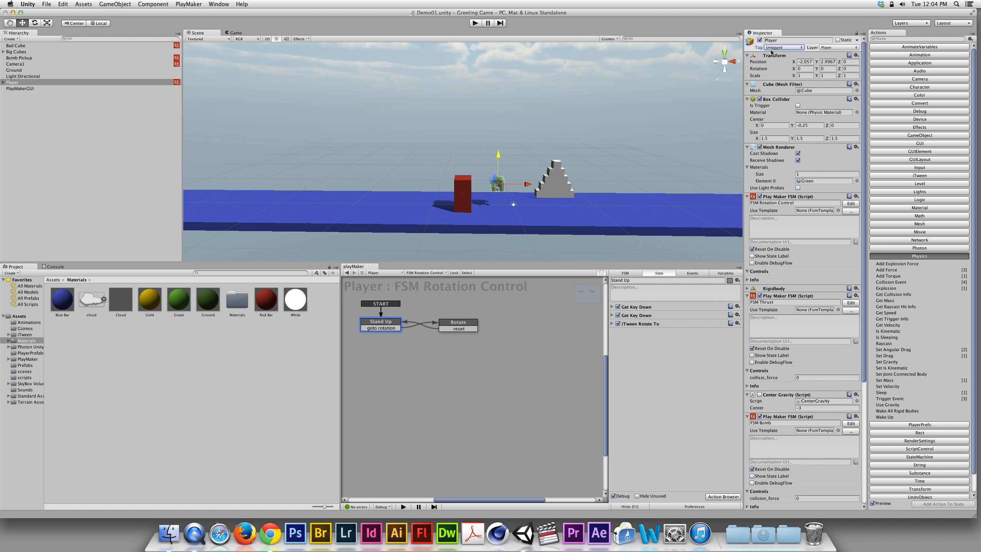
click(776, 47)
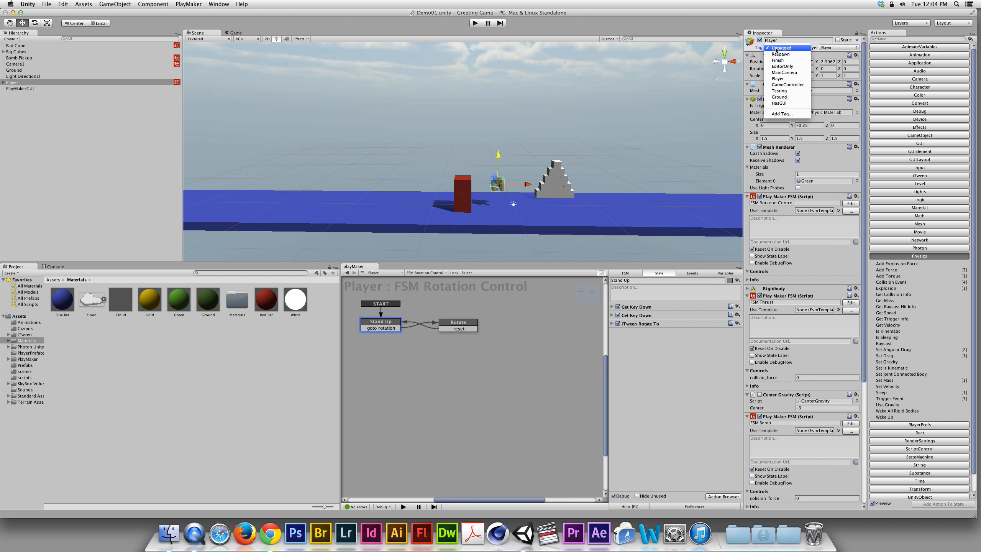
click(779, 79)
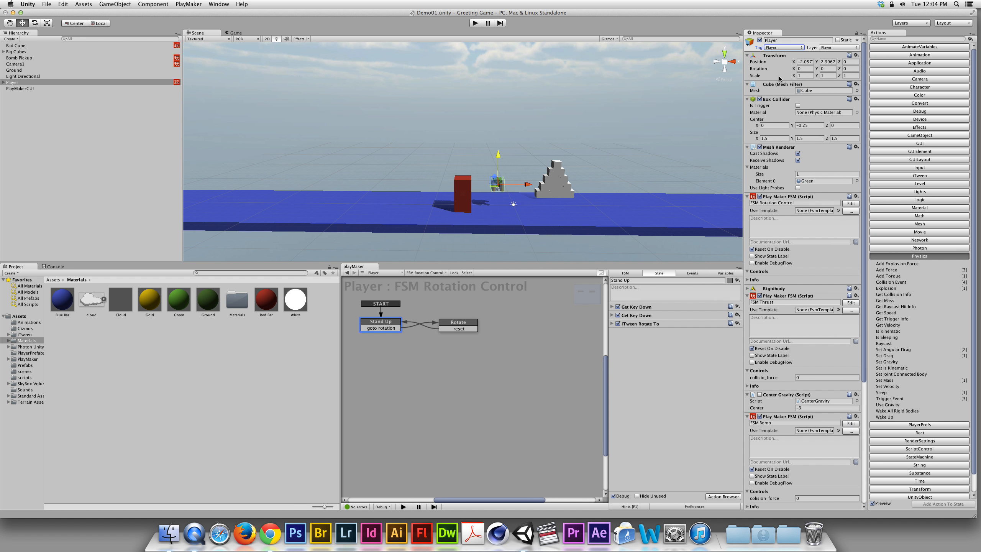
Examine the project's custom tag list in the Tags & Layers settings and return to the Player.
click(784, 48)
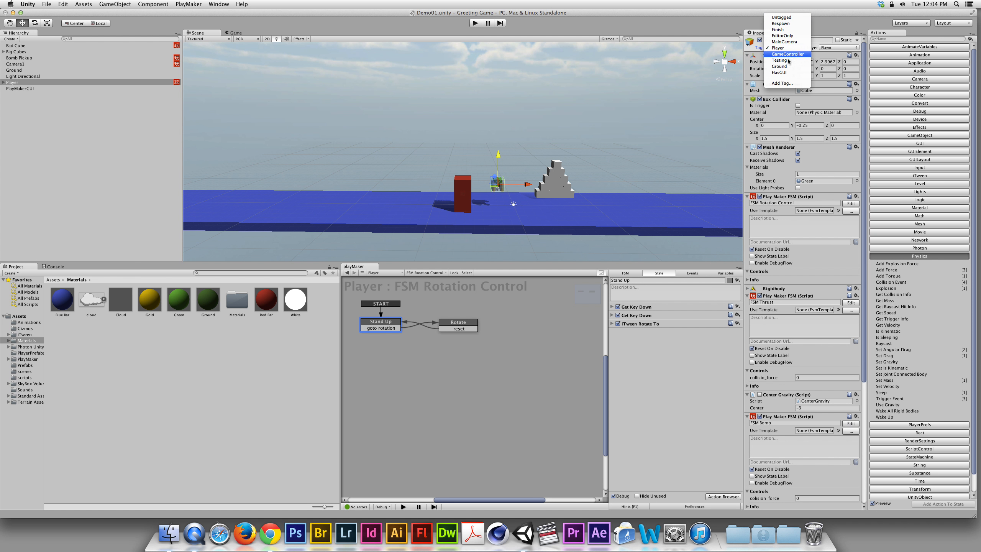
click(781, 83)
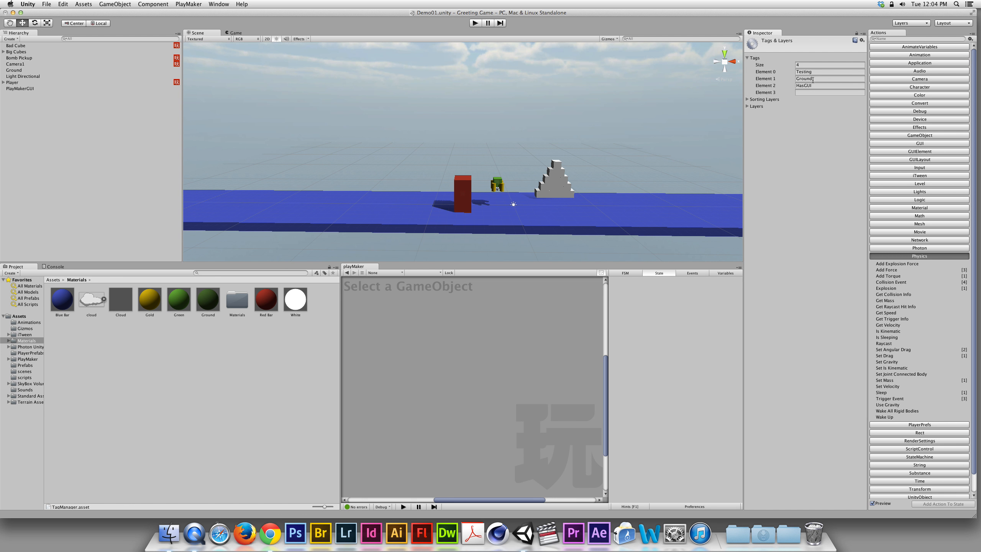
click(806, 93)
click(11, 83)
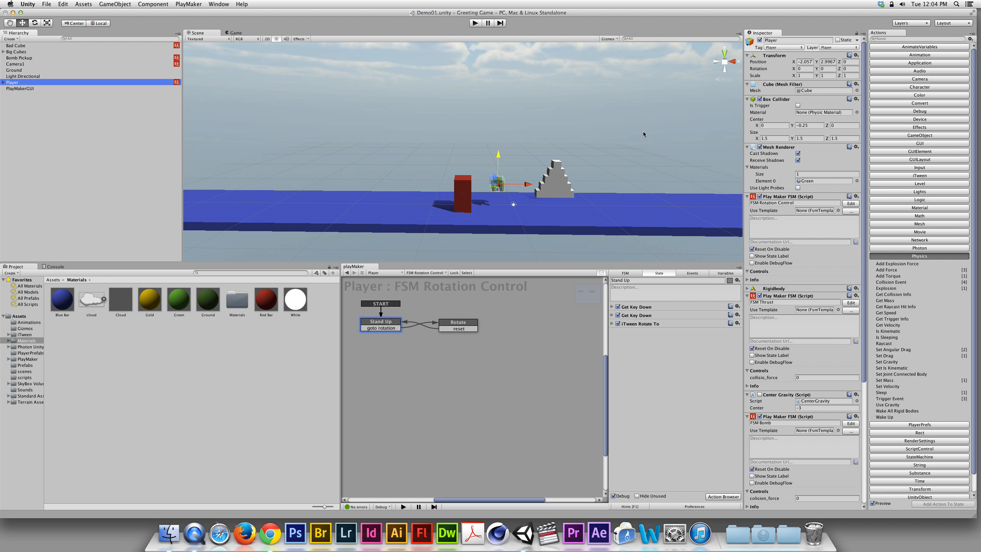
Check the tags assigned to the Player and to Bad Cube.
click(777, 47)
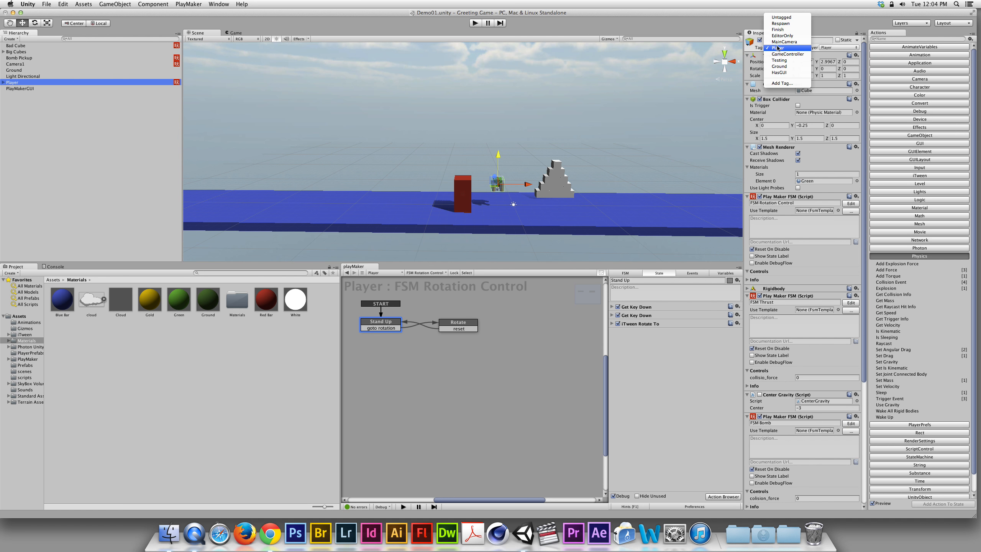
click(778, 47)
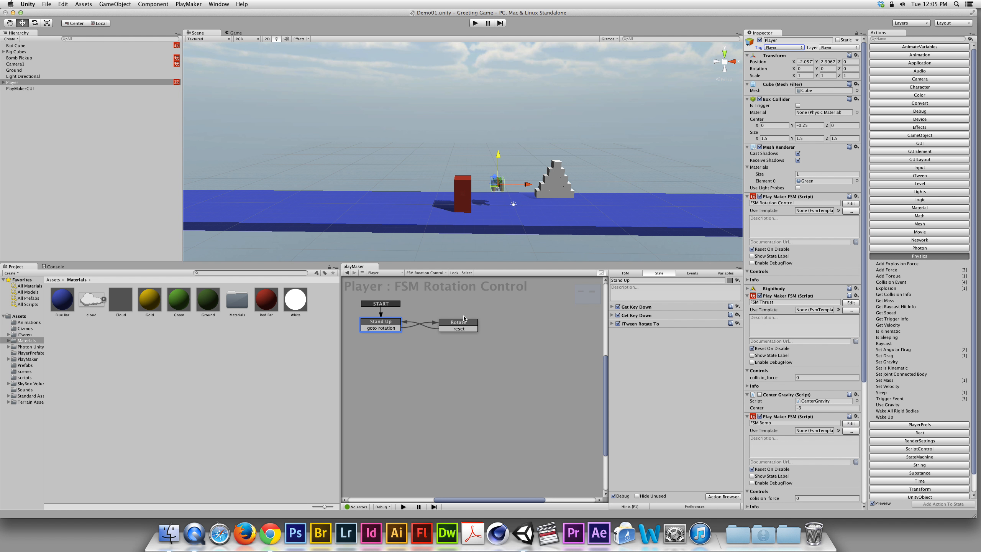
click(459, 190)
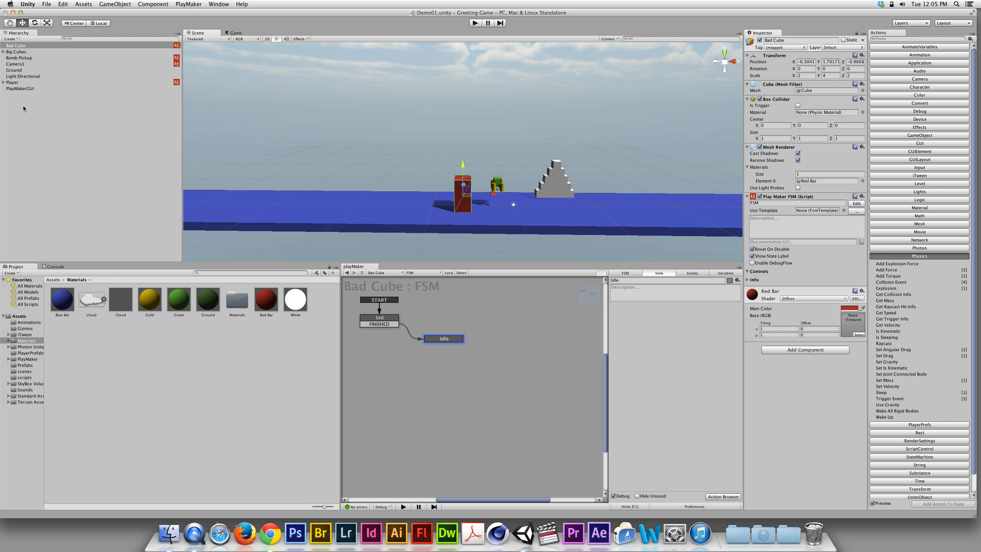
click(12, 83)
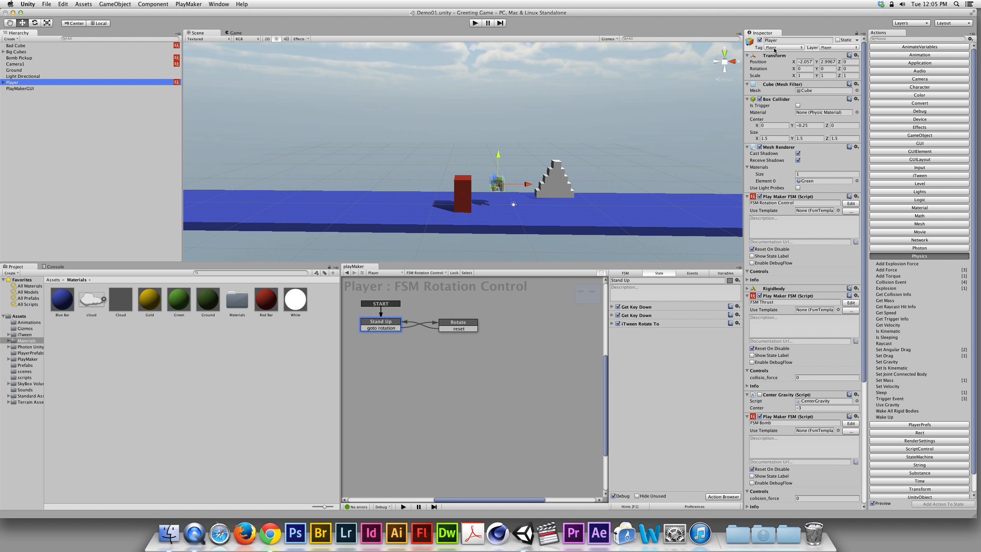
Add a Collision Event action to the Idle state of Bad Cube's FSM.
click(469, 194)
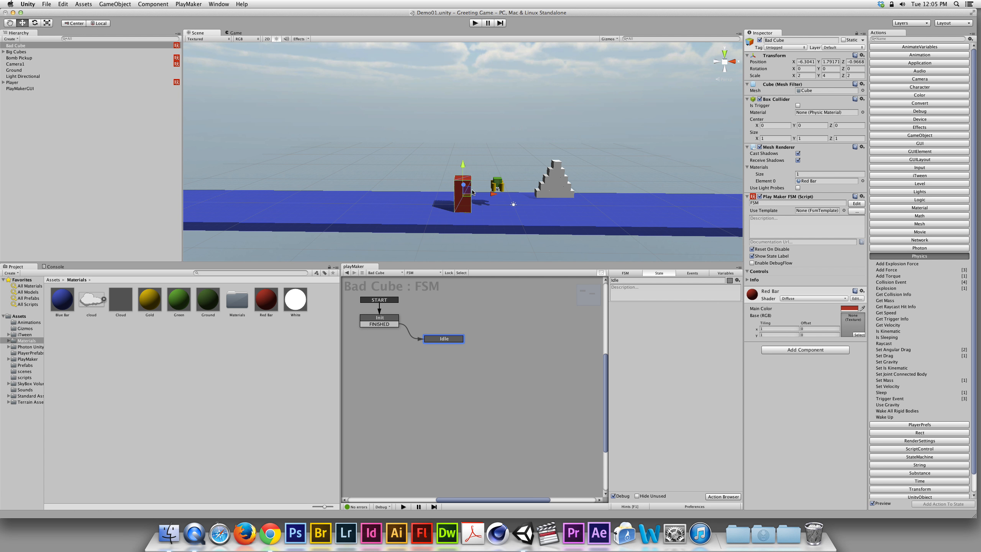
click(436, 340)
click(931, 257)
click(931, 257)
click(892, 283)
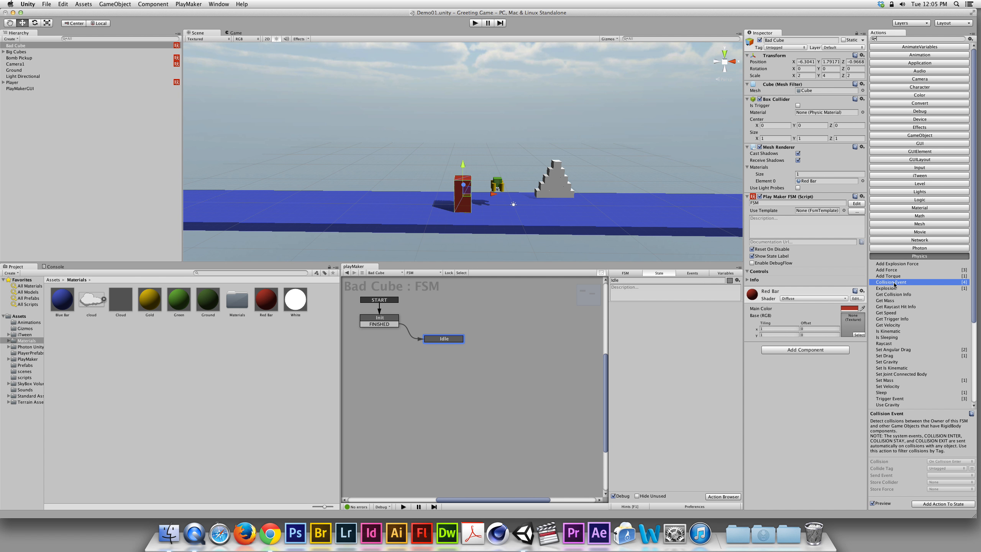
double_click(894, 282)
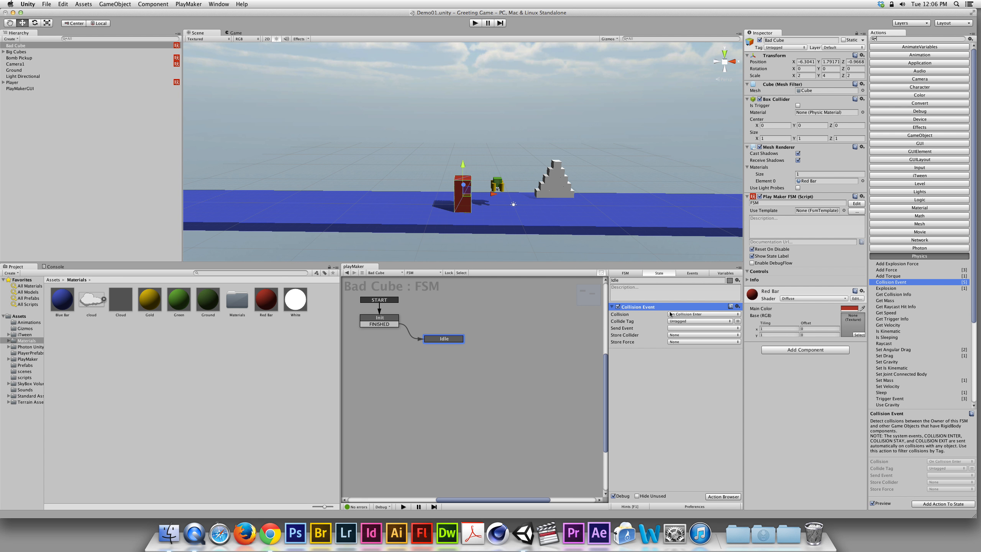
Set the Collision Event to detect On Collision Enter with objects tagged Player.
click(699, 315)
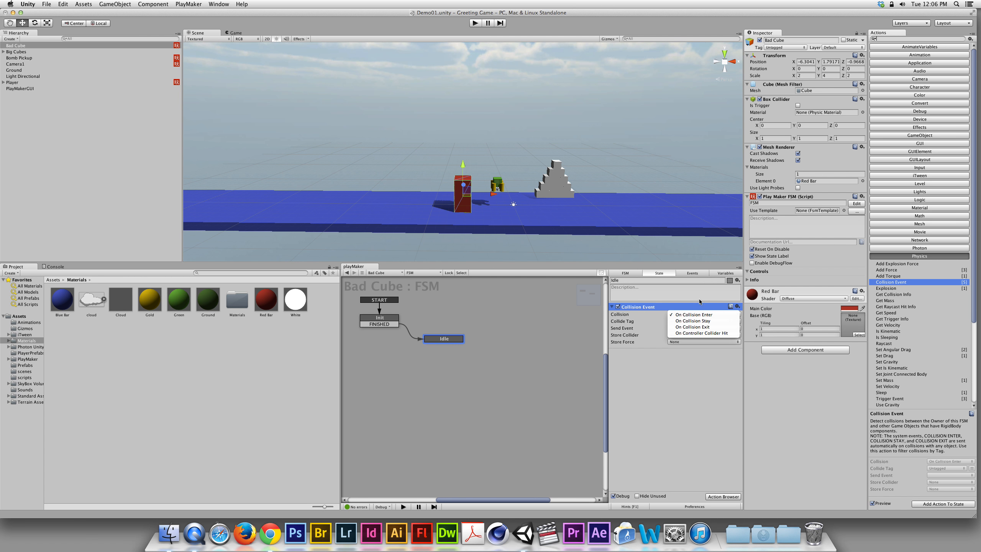
click(713, 316)
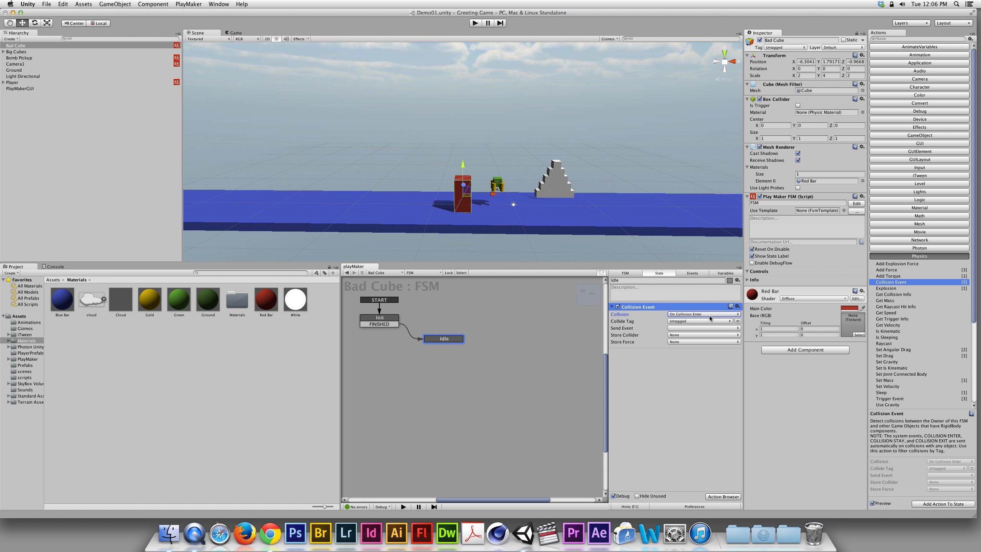
click(673, 321)
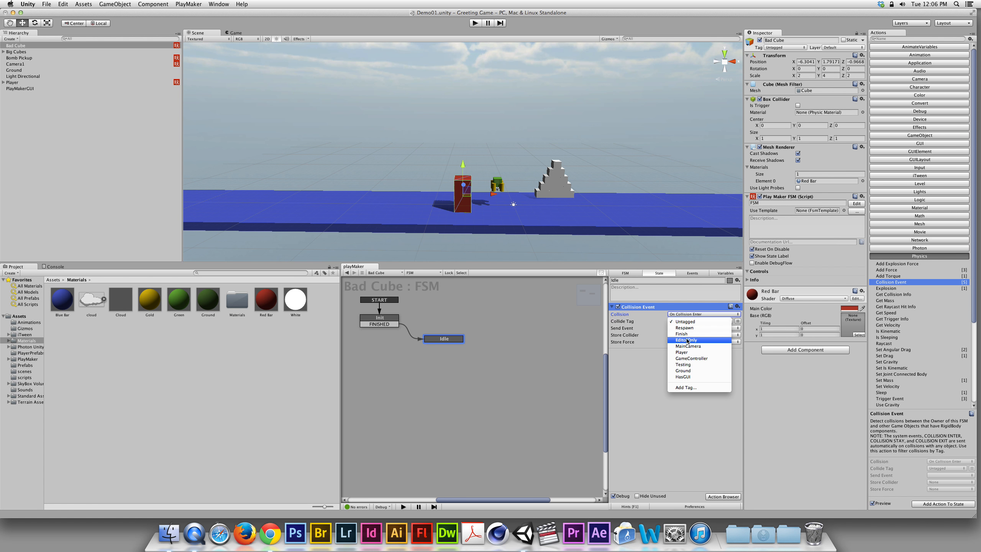
click(690, 353)
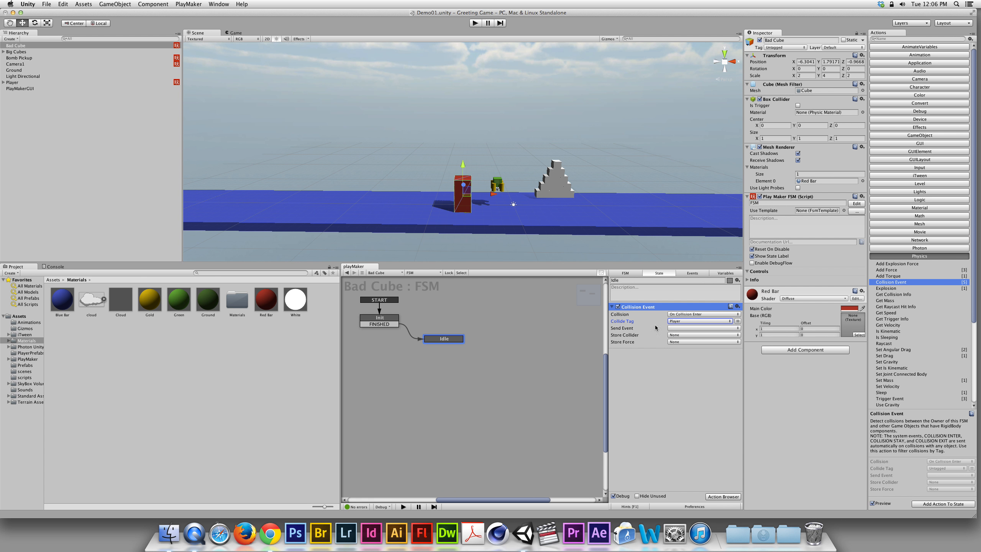
click(676, 329)
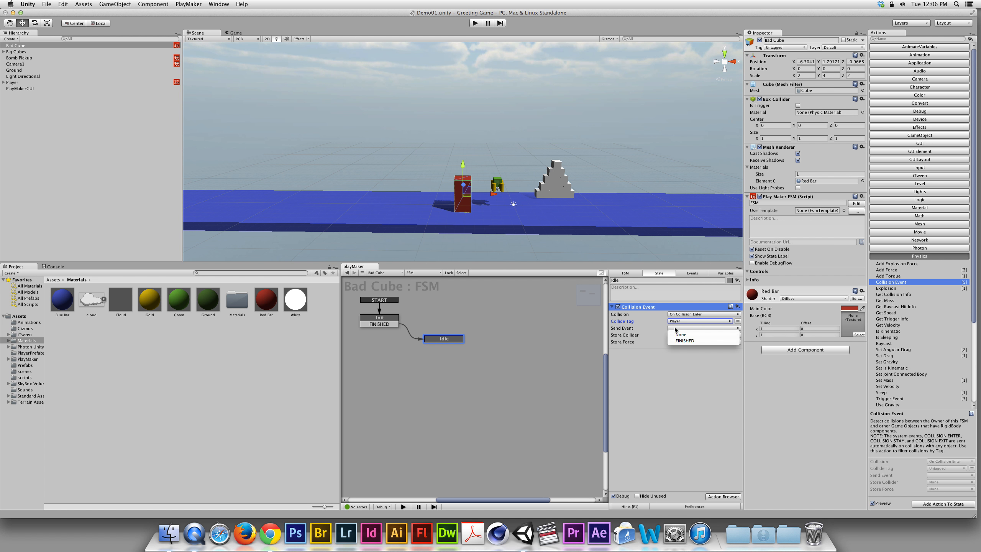
click(632, 329)
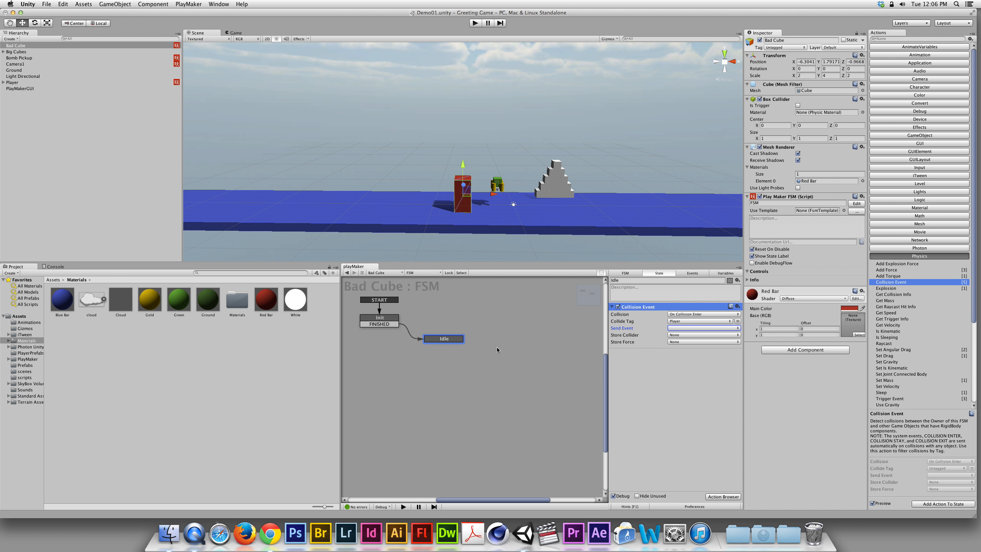
Add a custom event named Add Damage to Bad Cube's FSM.
click(690, 273)
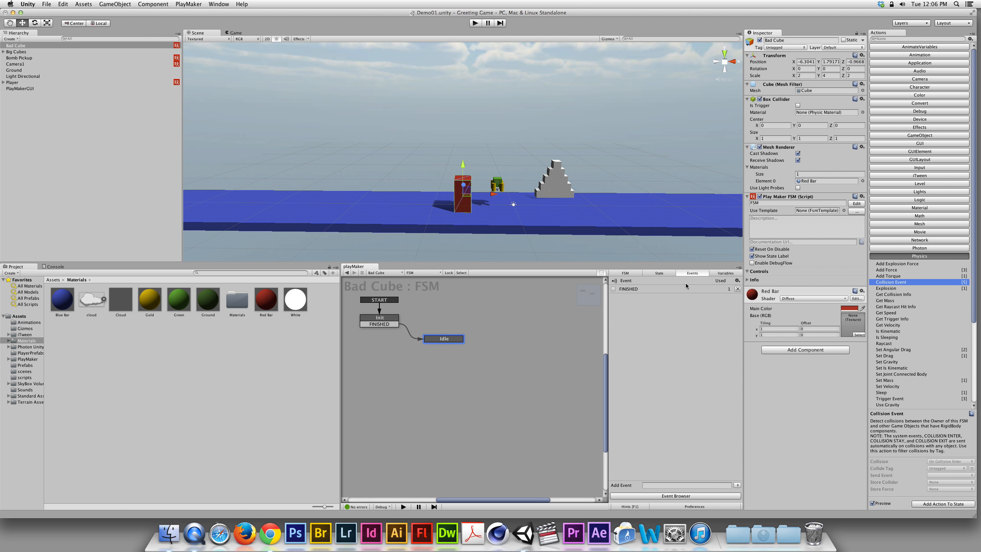
click(656, 485)
text(Tak)
key(BackSpace)
key(BackSpace)
text(Add Damage)
key(Return)
click(632, 298)
double_click(656, 477)
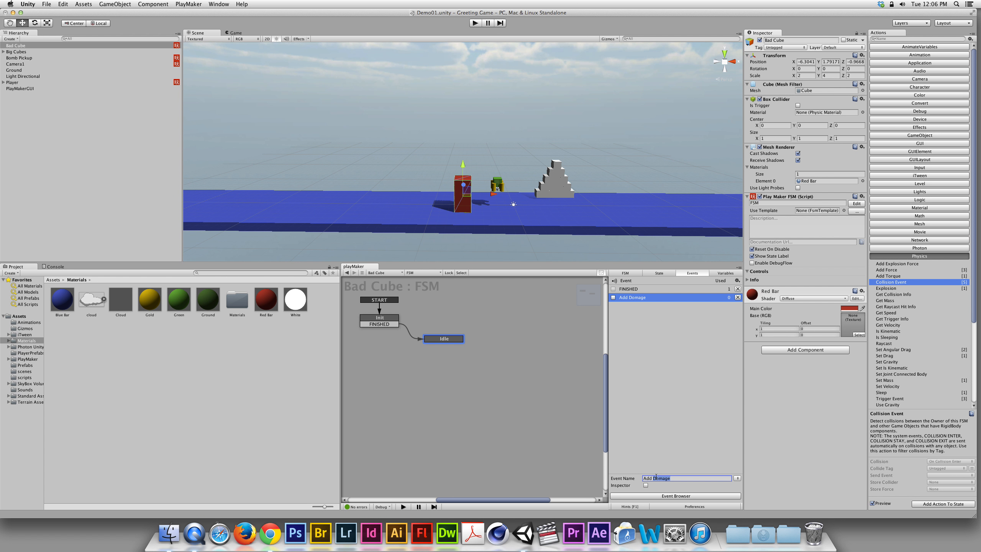
key(Right)
key(Left)
key(BackSpace)
text(a)
key(Return)
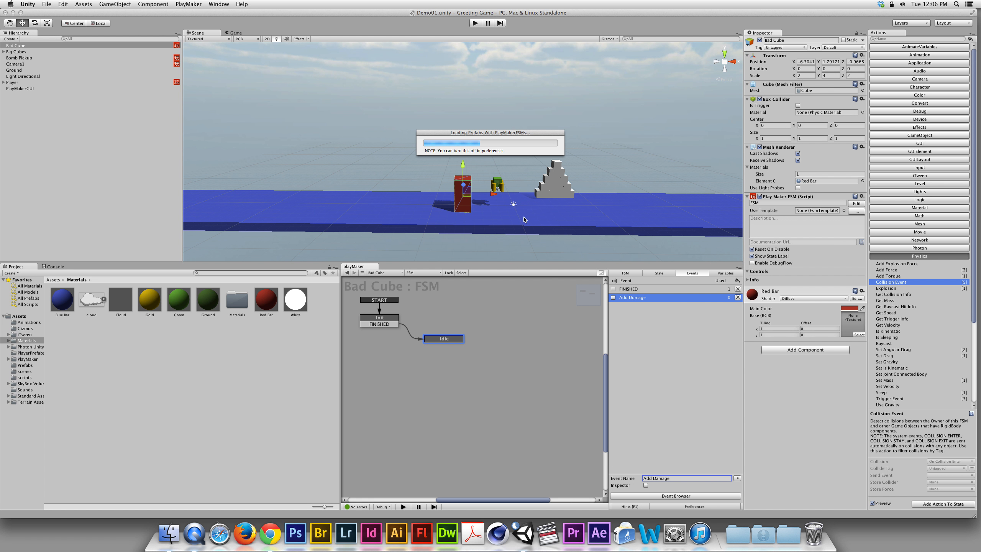
Give the Idle state an Add Damage transition leading to a new state named Take Damage.
right_click(454, 339)
mouse_move(454, 339)
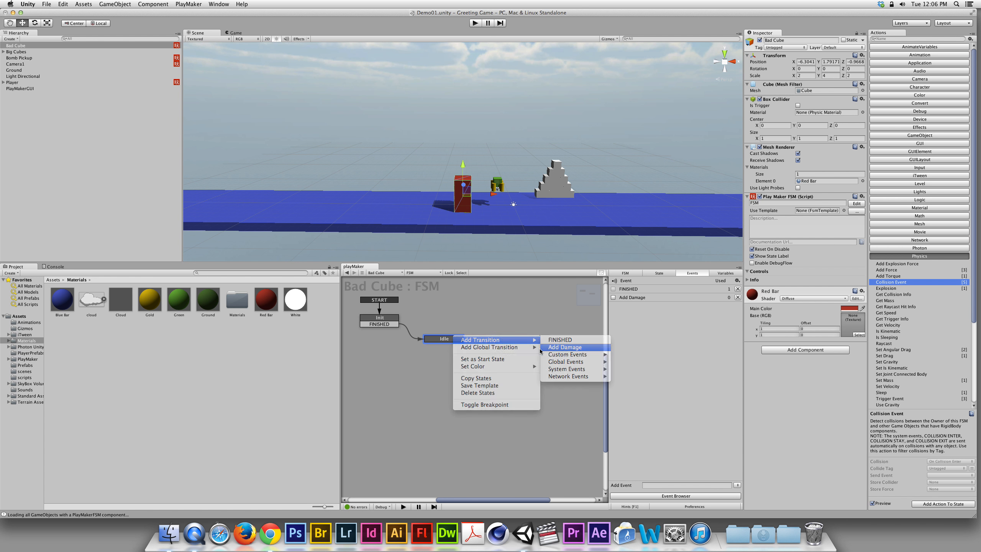
click(540, 349)
right_click(516, 328)
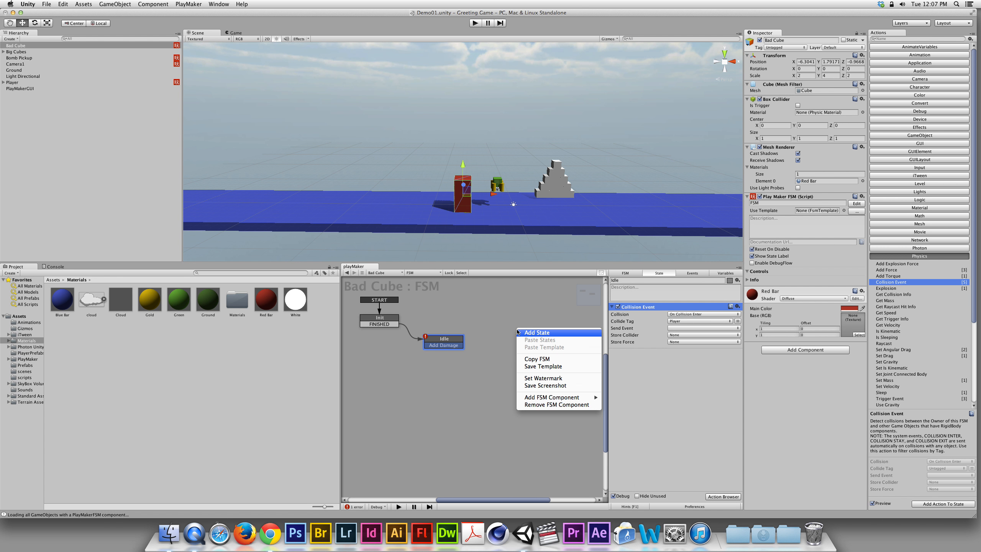
click(531, 332)
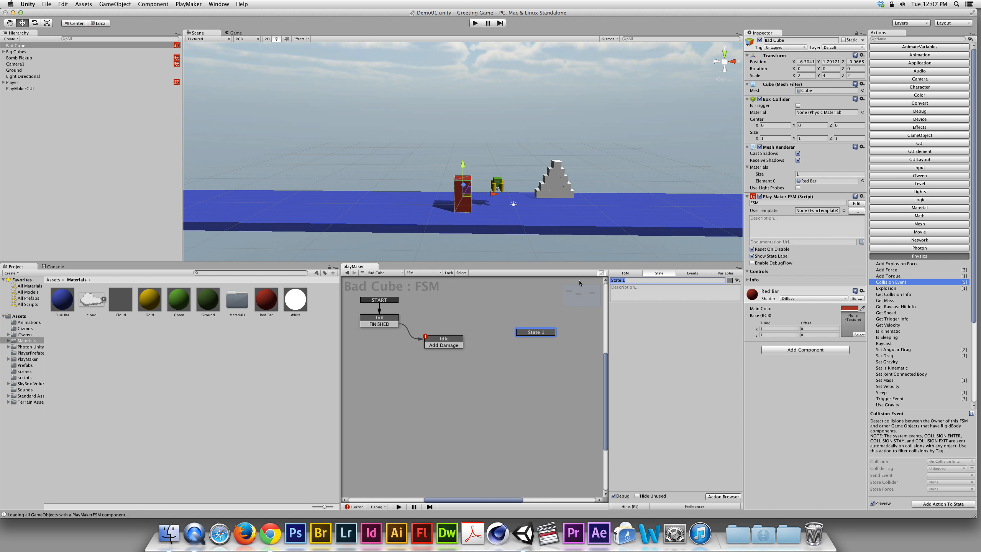
text(Take Damgage)
drag(461, 345, 520, 332)
Make the Idle state's Collision Event send the Add Damage event.
click(465, 339)
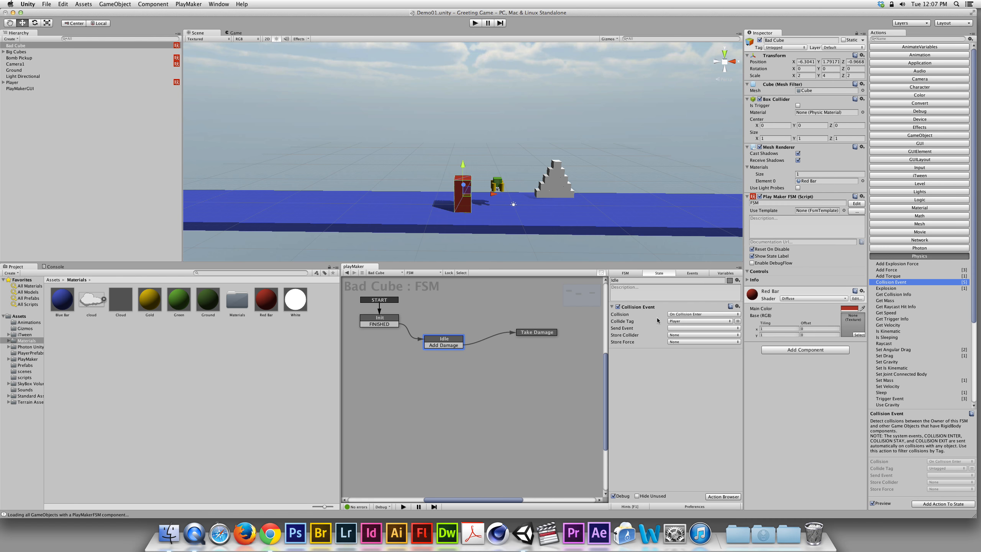
click(680, 329)
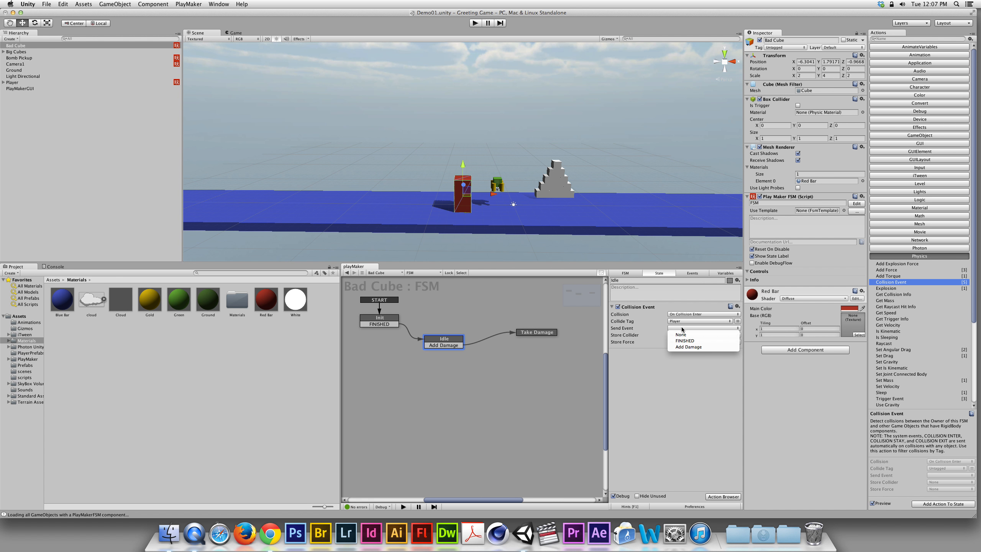
click(689, 347)
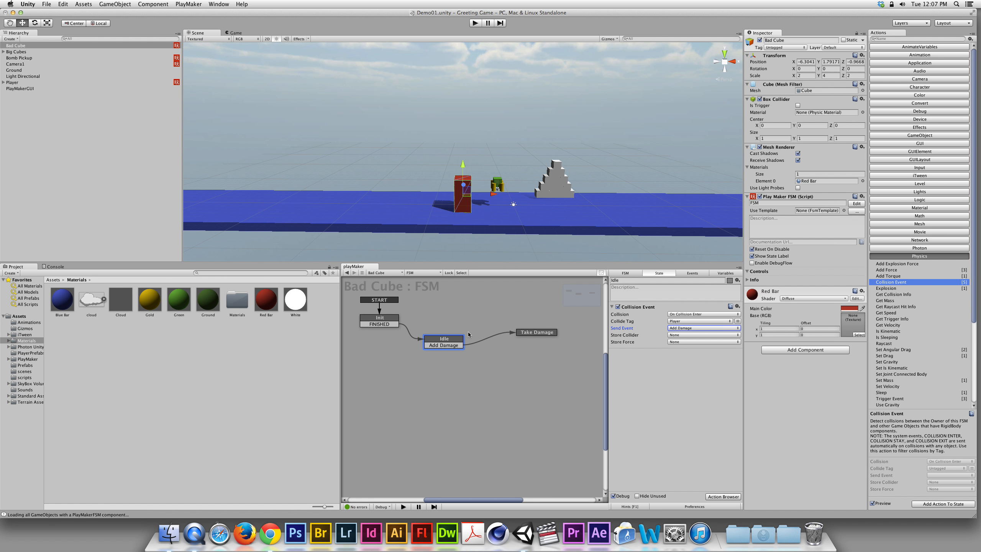
Run the game briefly, stop it, and place the Take Damage state directly below Idle.
click(476, 23)
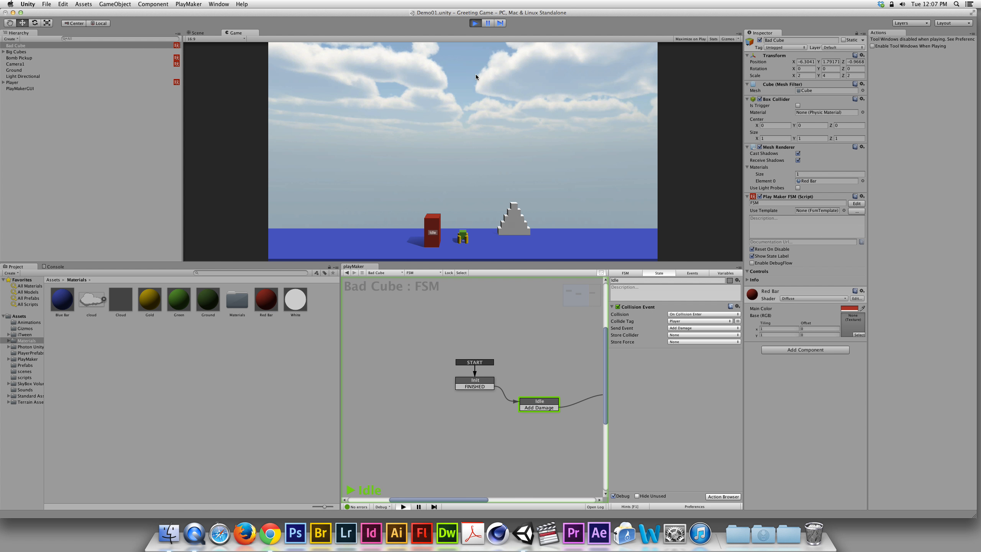
key(super+p)
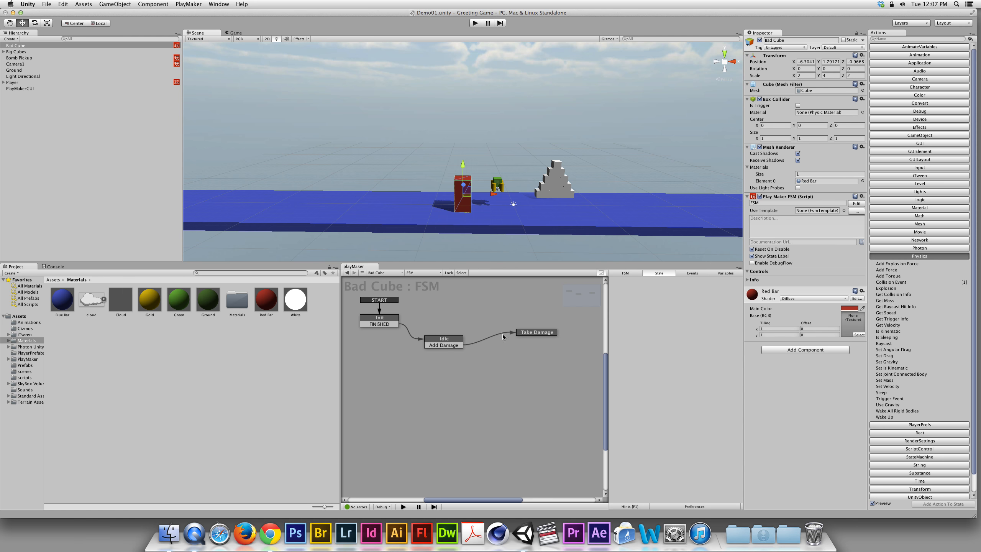
drag(530, 335, 441, 373)
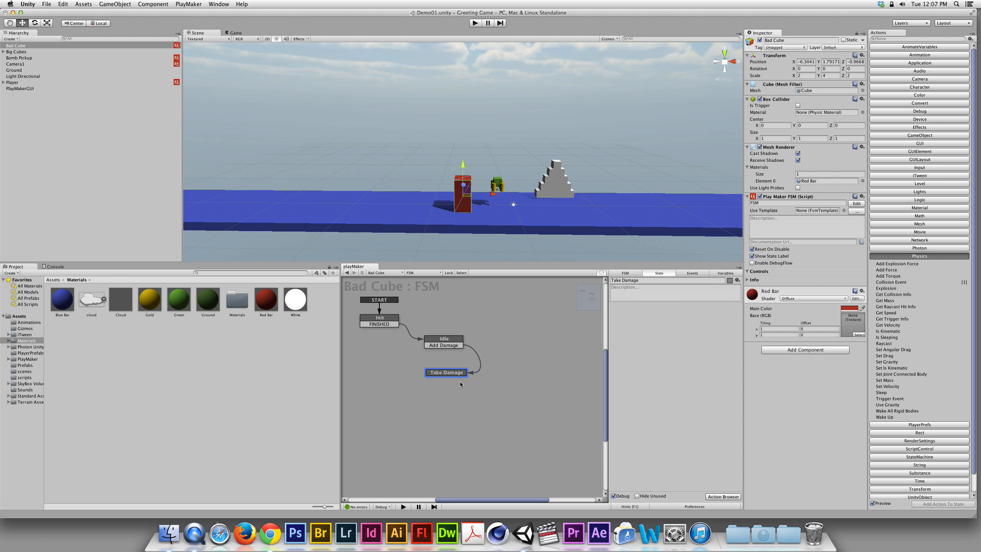
mouse_move(457, 372)
mouse_down()
mouse_move(480, 355)
mouse_move(457, 372)
mouse_up()
Play the game and move the Player into the side of Bad Cube to test the Add Damage transition.
key(super+p)
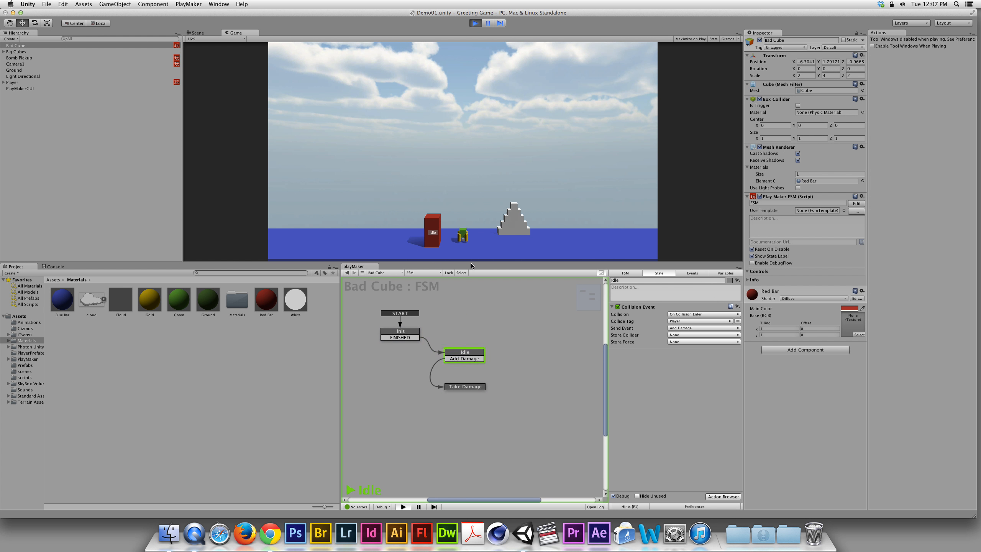
key(Up)
key(Left)
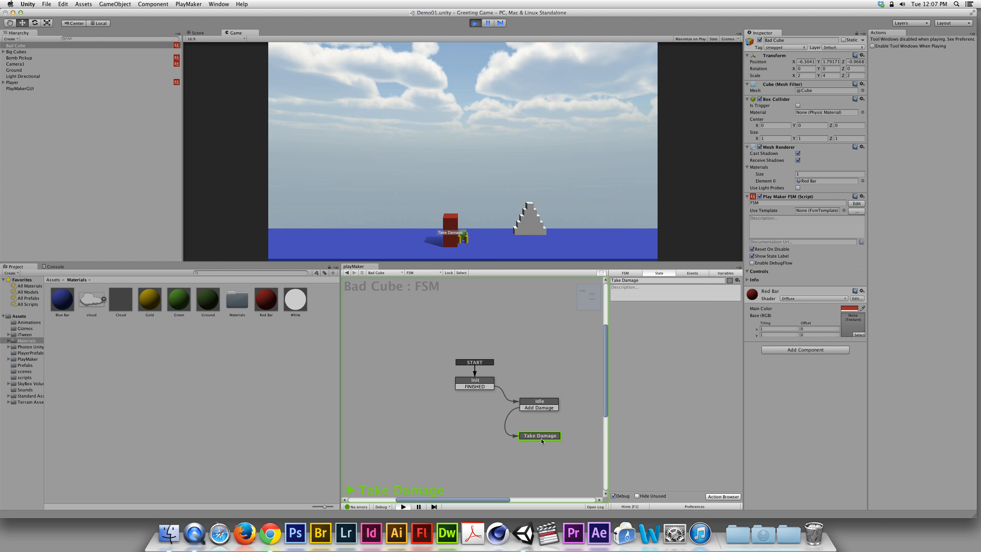
key(super+p)
Replay the game and land the Player on top of Bad Cube to check the active FSM state, then stop.
key(super+p)
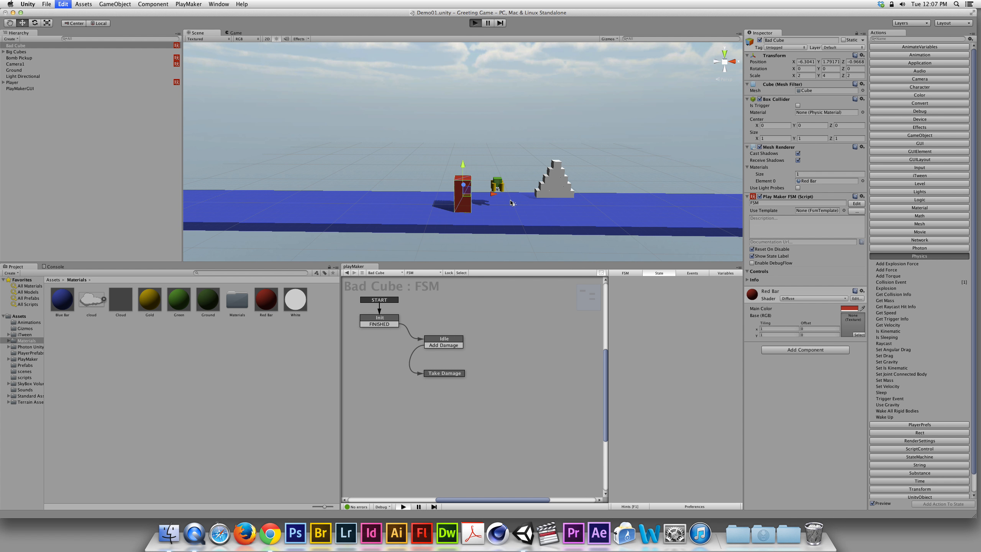
middle_drag(448, 341, 482, 364)
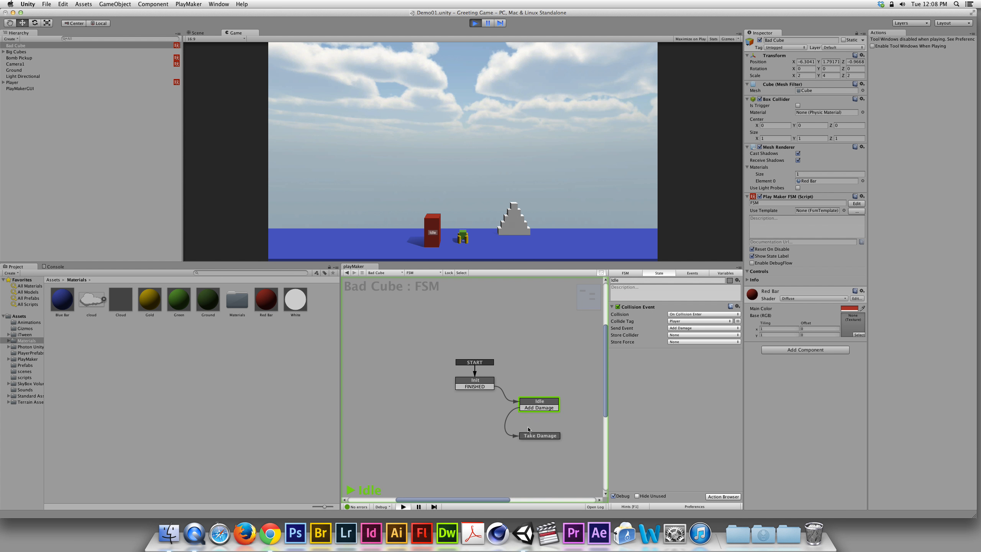
key(Left)
key(space)
key(Left)
key(space)
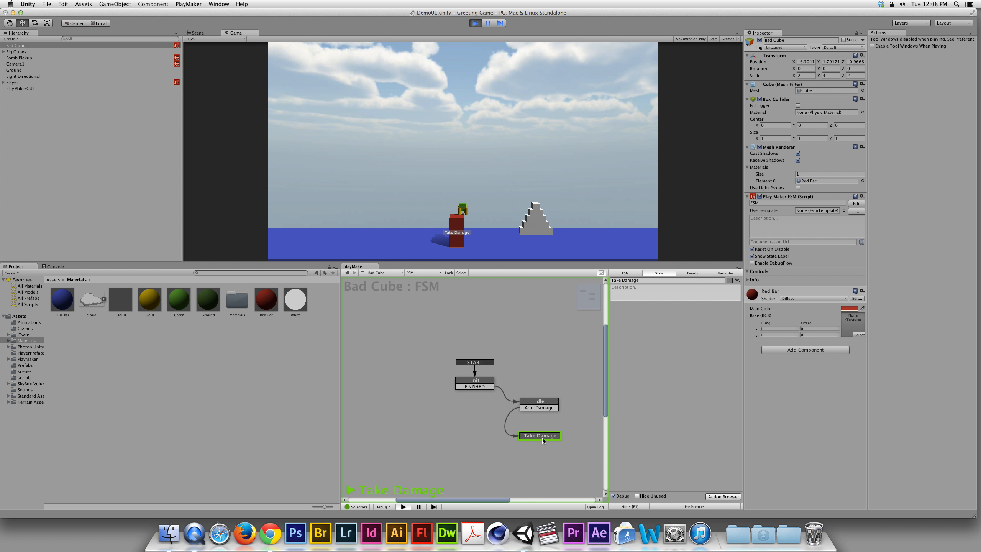
key(super+p)
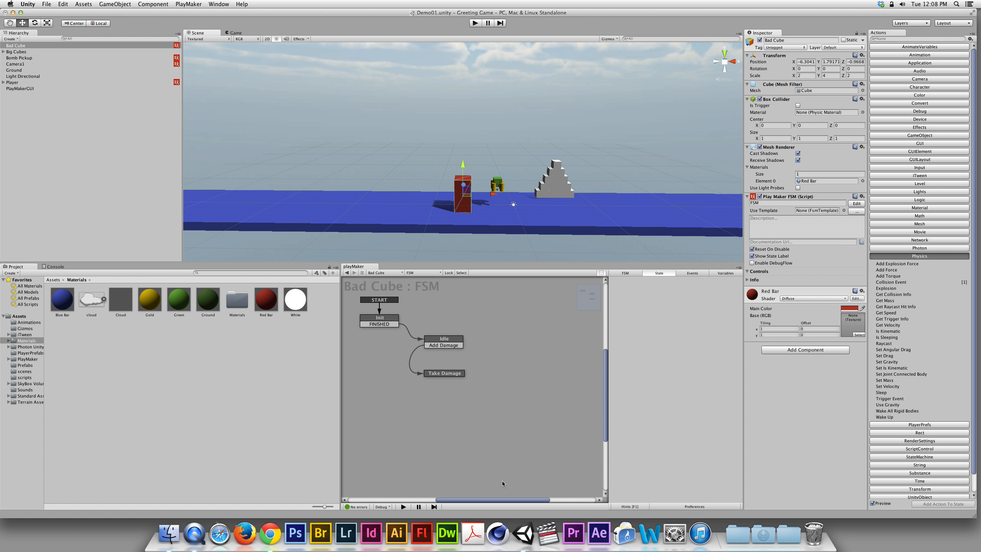
Give the Take Damage state a FINISHED transition leading back to Idle.
click(451, 374)
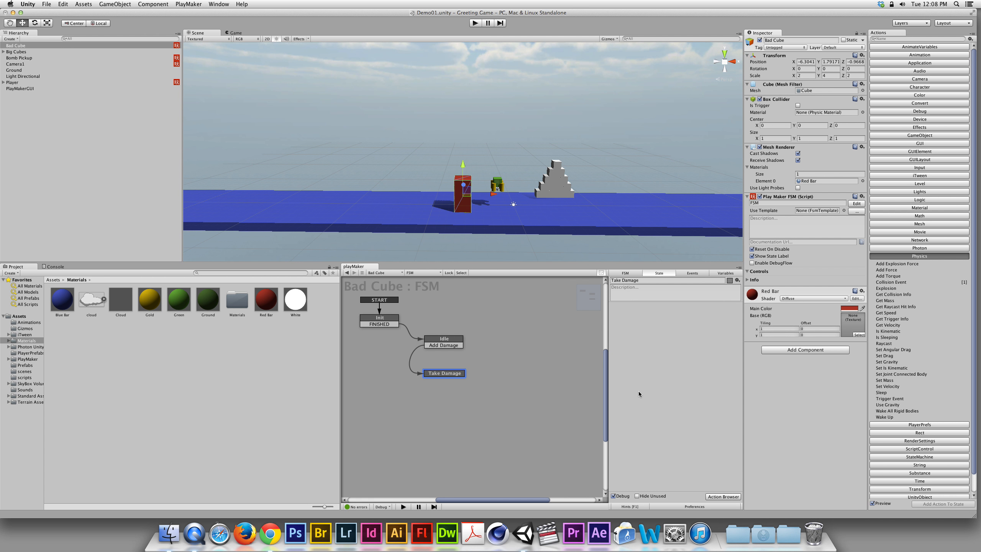
right_click(446, 375)
mouse_move(487, 375)
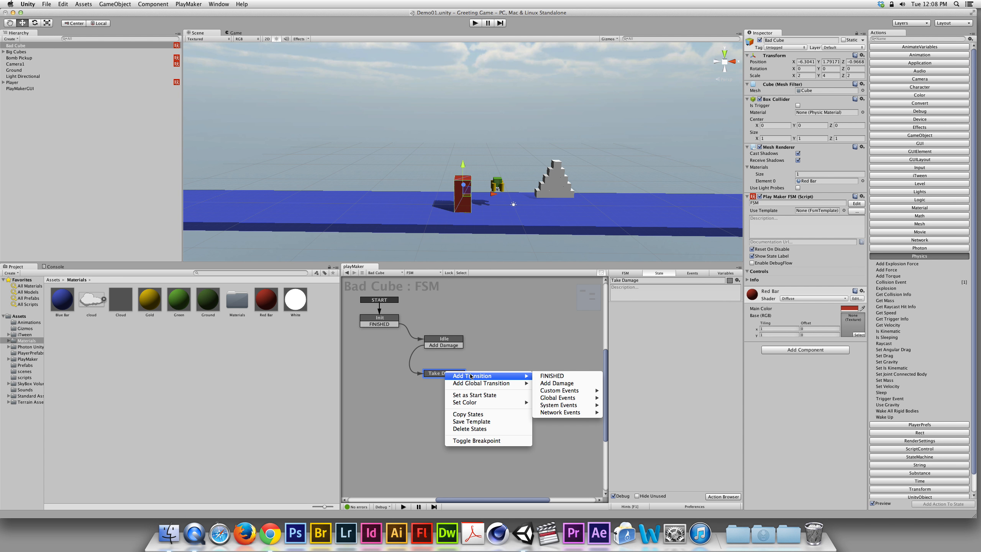
click(543, 376)
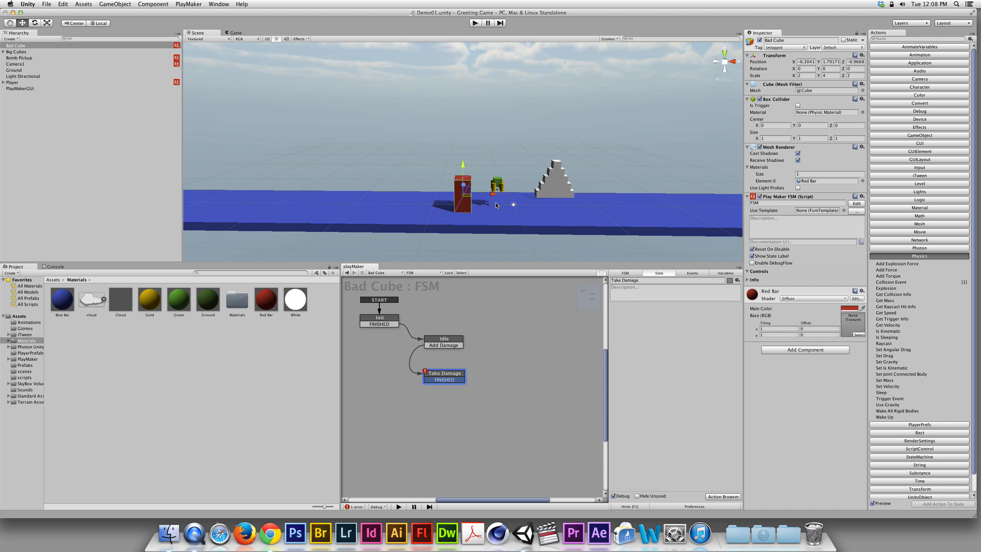
drag(459, 380, 459, 342)
Play-test repeated Player collisions with Bad Cube to check the loop between Idle and Take Damage, then stop the game.
click(476, 24)
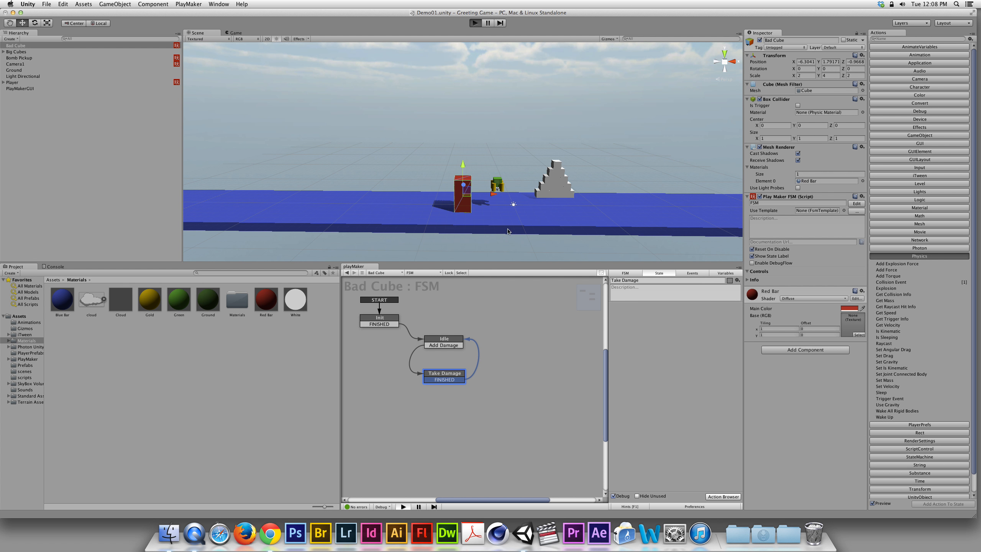
key(Up)
key(Left)
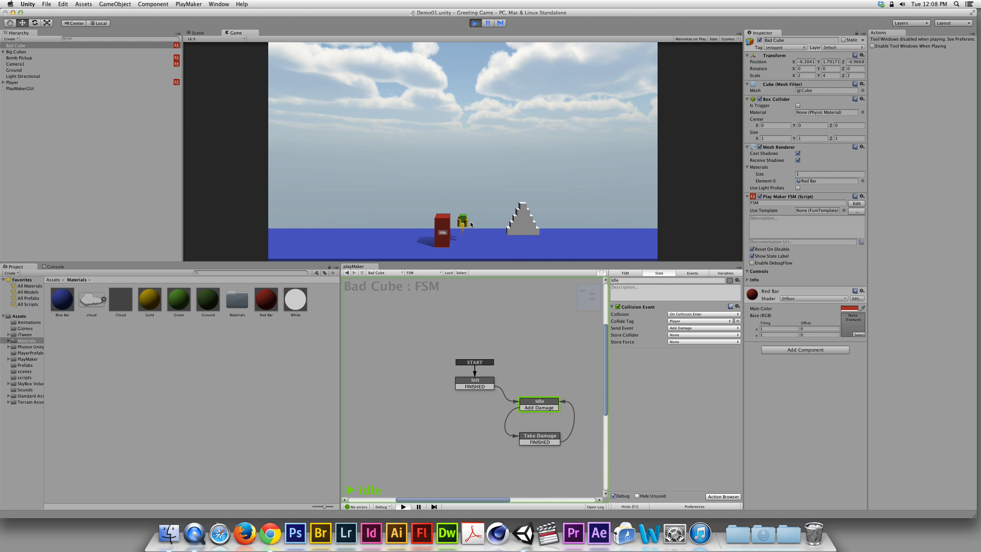
click(482, 294)
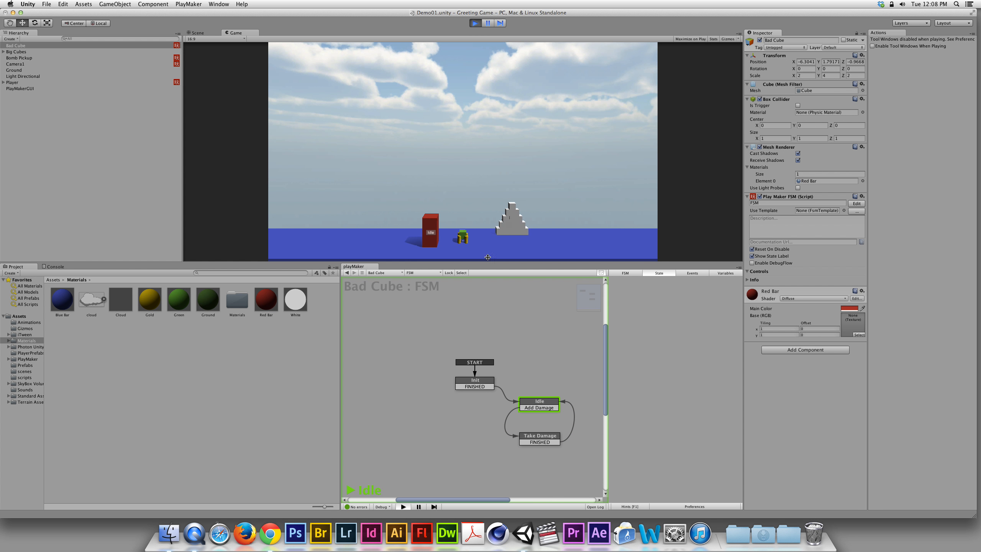
key(Up)
key(Left)
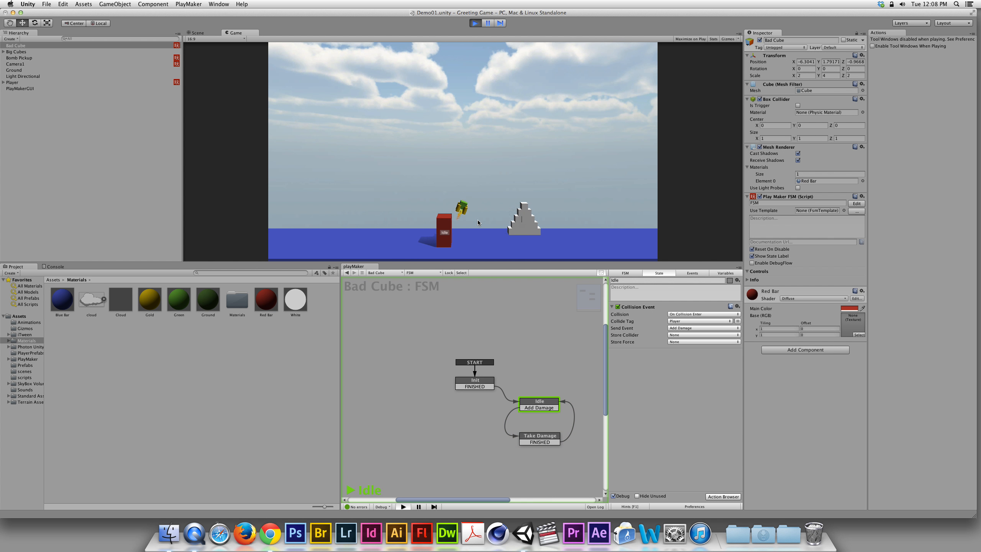
key(Up)
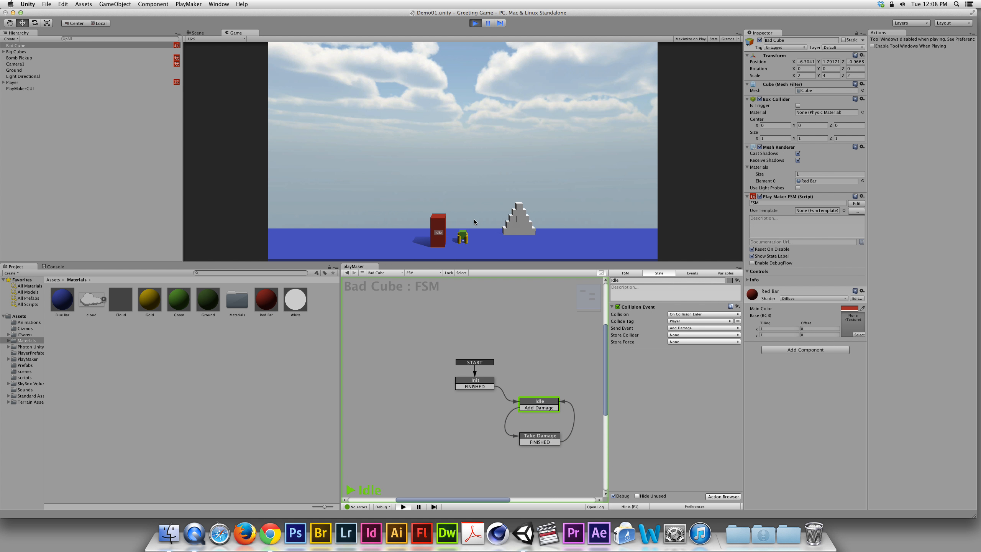
key(super+p)
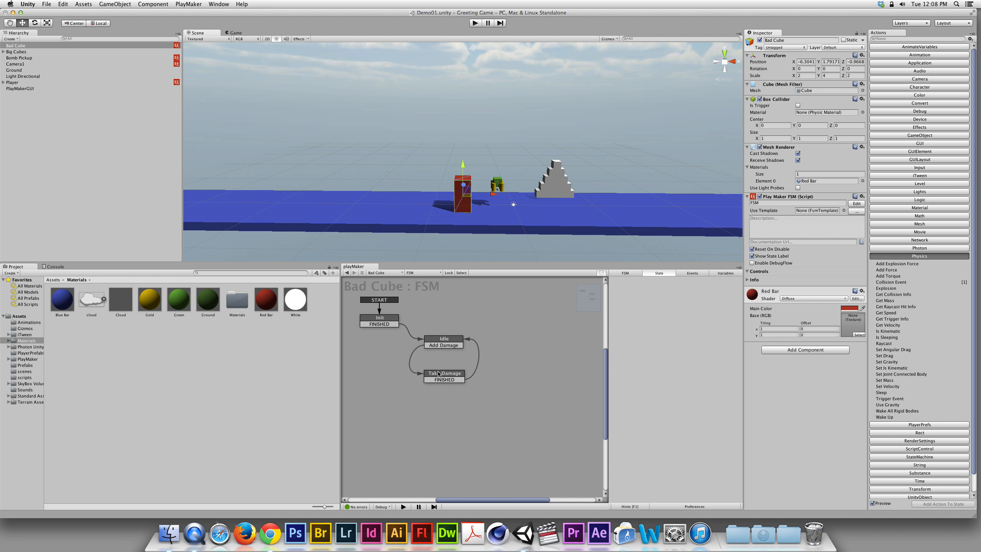